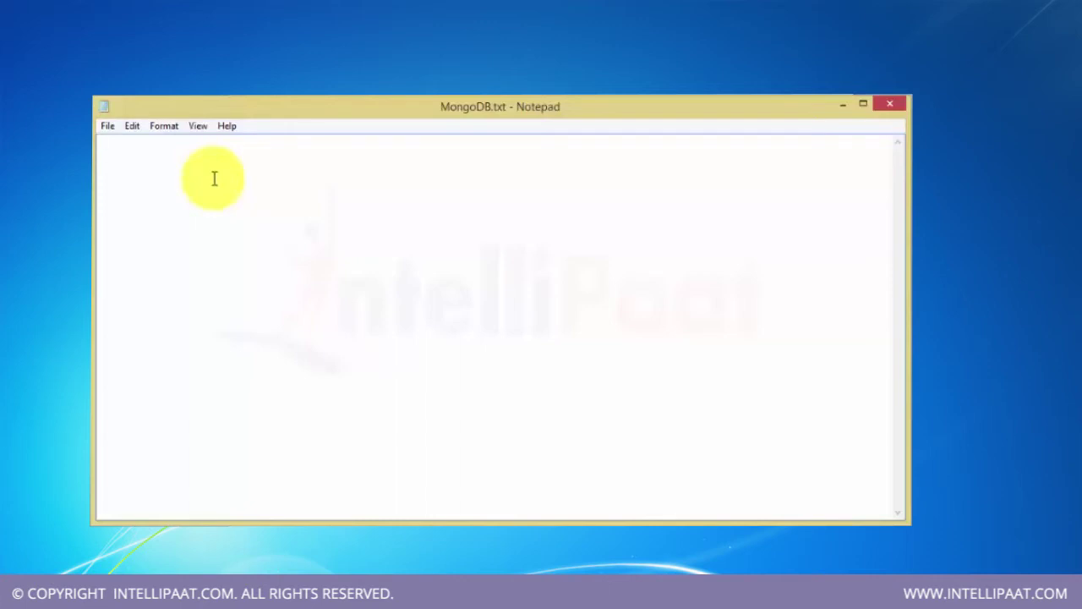
- Write that a relational database splits data into tables: columns are fields, rows are records
{"action": "type", "text": "Relational Databa"}
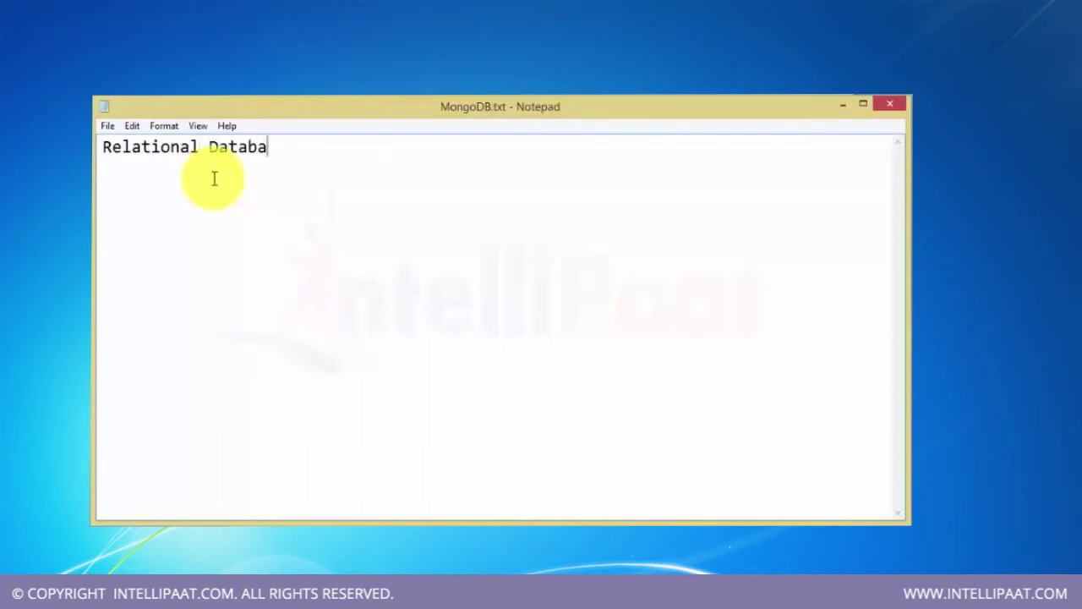
{"action": "type", "text": "se uses no"}
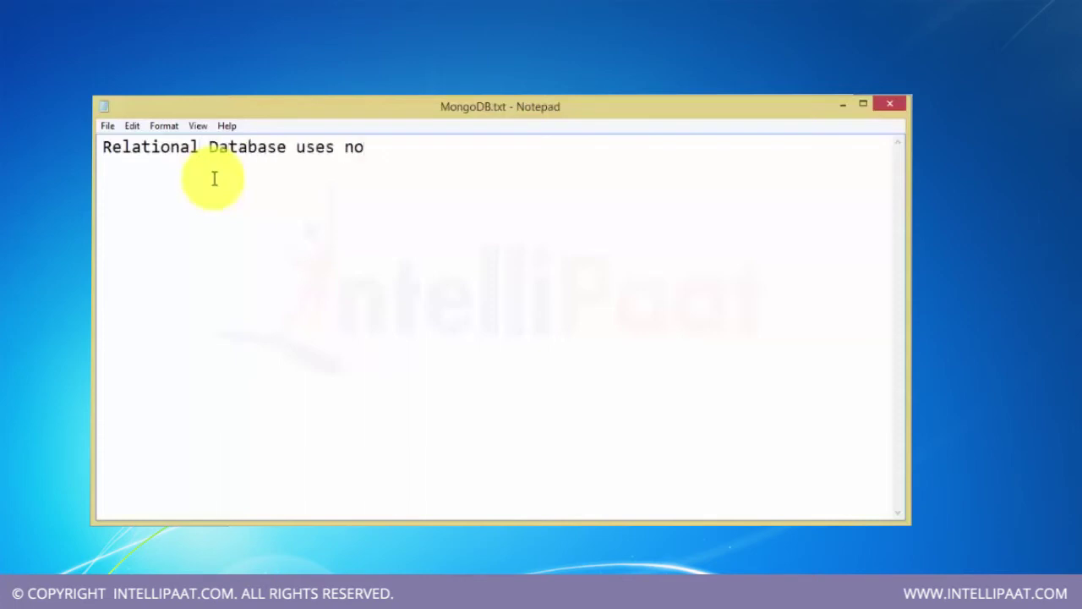
{"action": "type", "text": "tion of databas"}
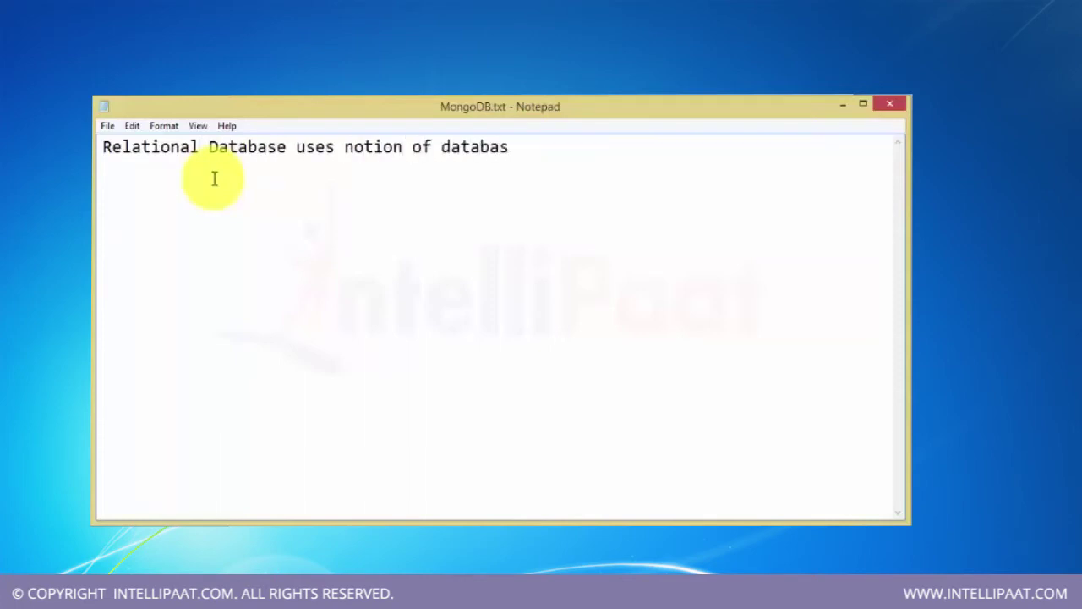
{"action": "type", "text": "es "}
{"action": "type", "text": "separates int"}
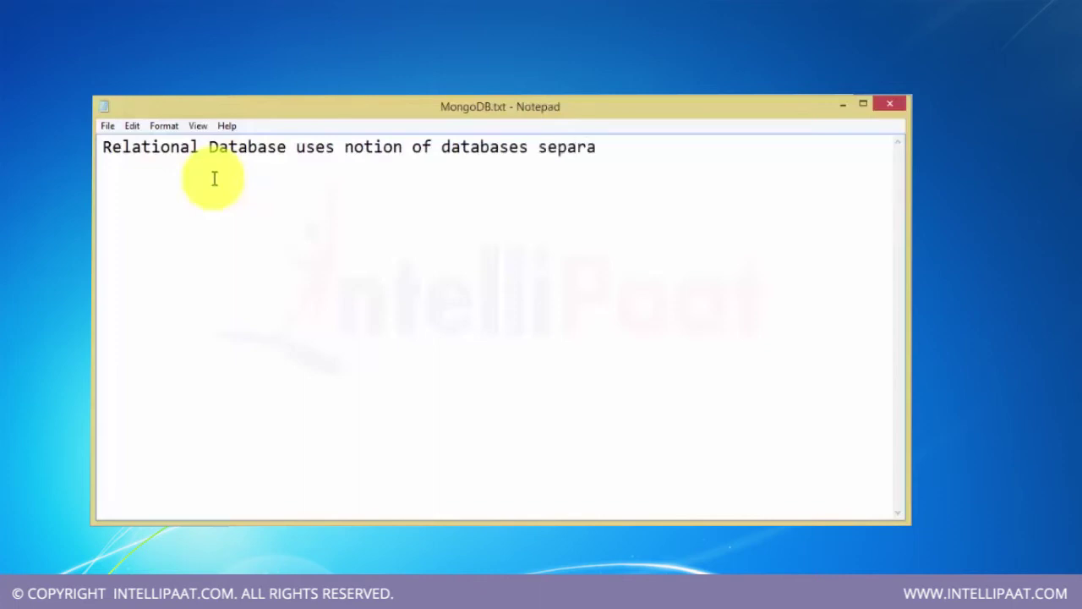
{"action": "key", "text": "BackSpace"}
{"action": "key", "text": "BackSpace"}
{"action": "key", "text": "BackSpace"}
{"action": "key", "text": "BackSpace"}
{"action": "key", "text": "BackSpace"}
{"action": "type", "text": "d into tables where"}
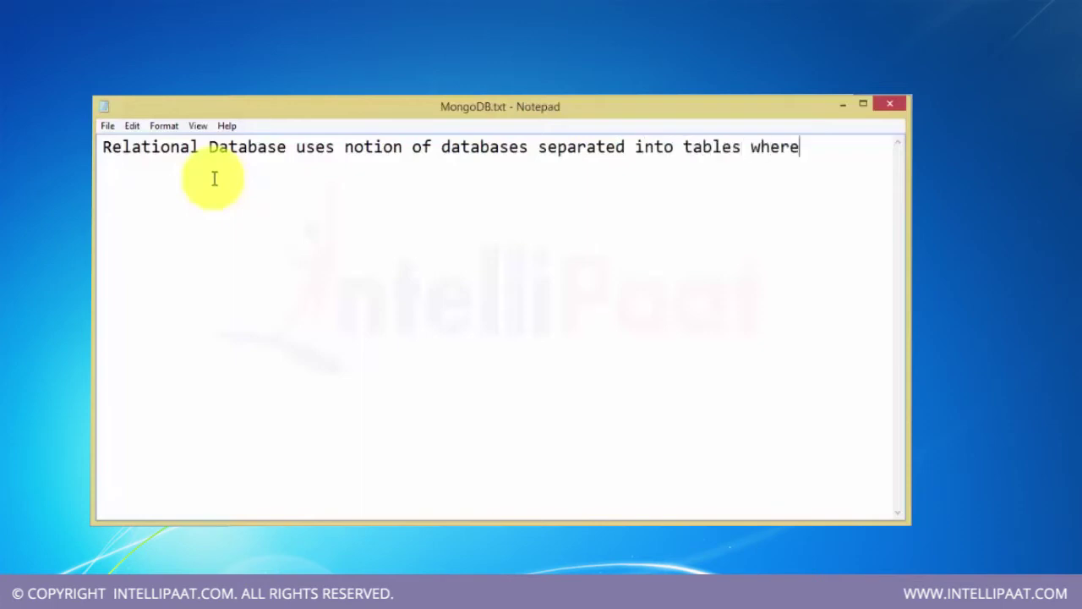
{"action": "key", "text": "Return"}
{"action": "type", "text": "each column"}
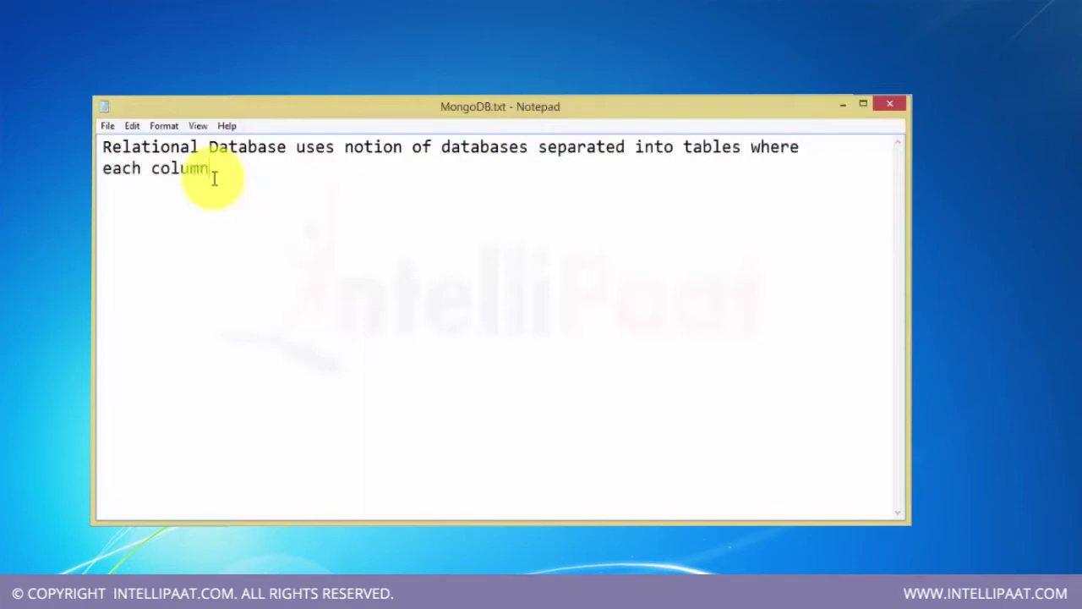
{"action": "type", "text": " represents a field and e"}
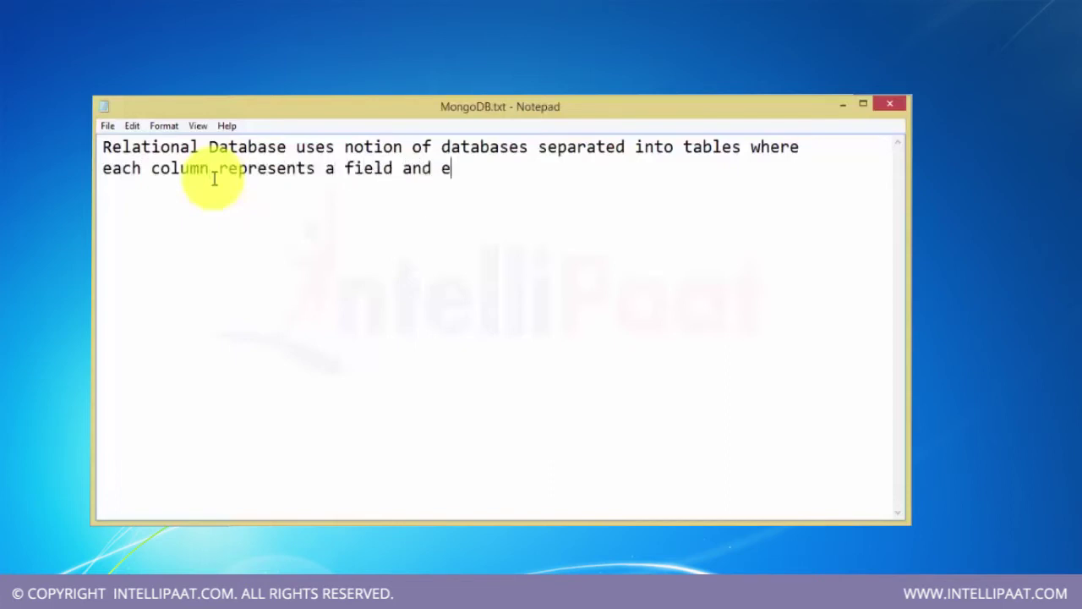
{"action": "type", "text": "ach row repre"}
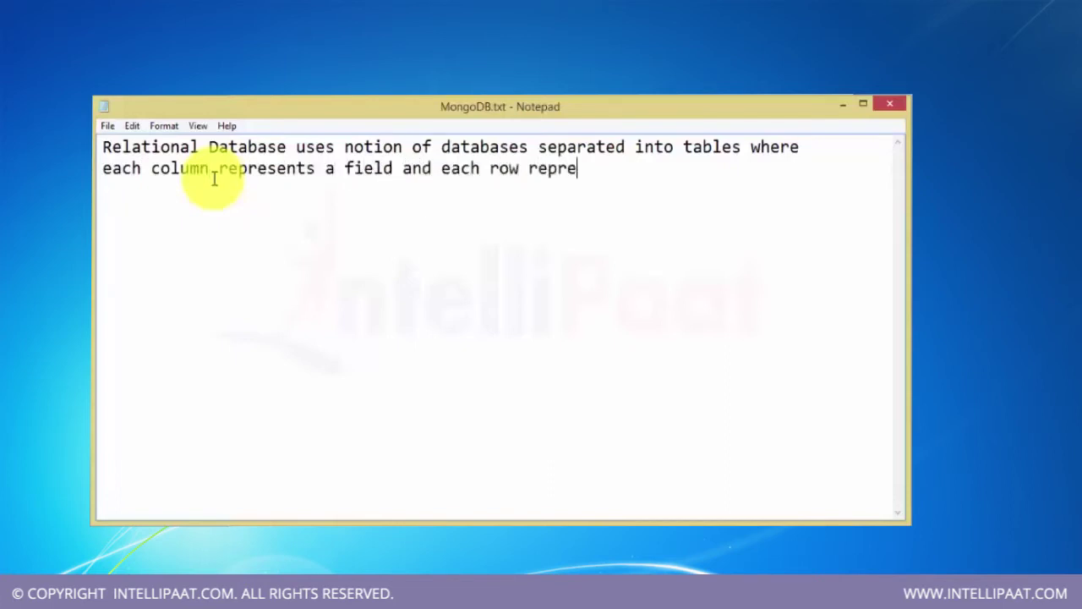
{"action": "type", "text": "sents a record."}
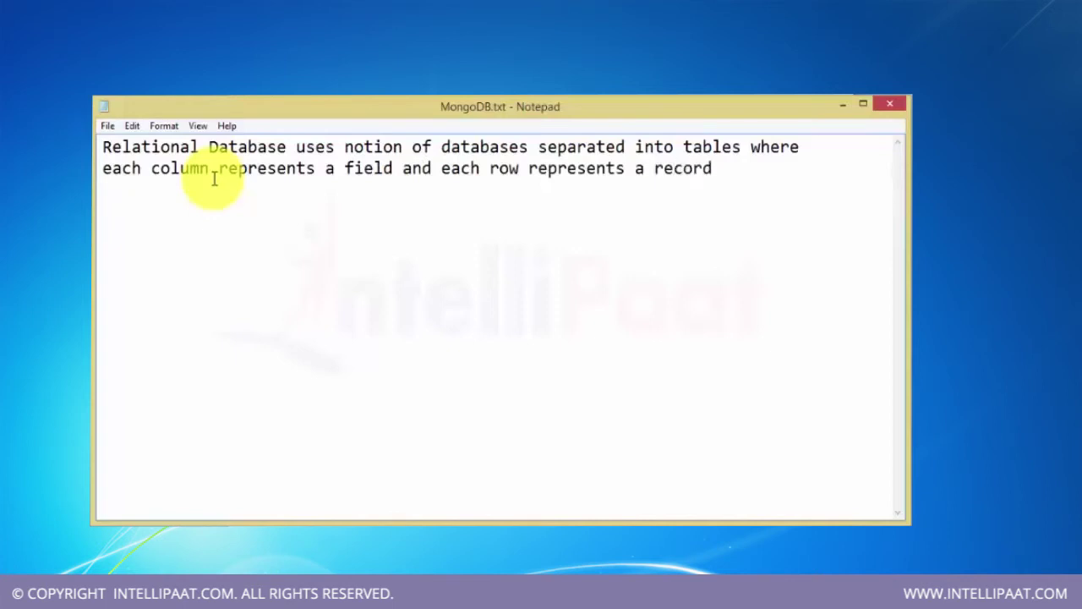
{"action": "key", "text": "Return"}
{"action": "key", "text": "Return"}
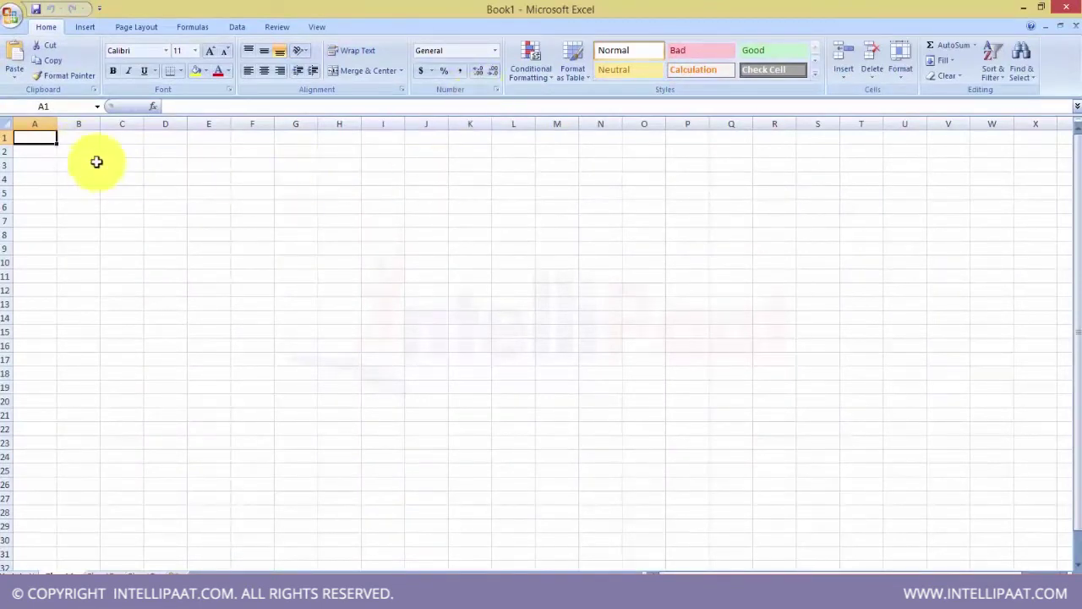
{"action": "left_click_drag", "start_coordinate": [77, 142], "coordinate": [127, 275]}
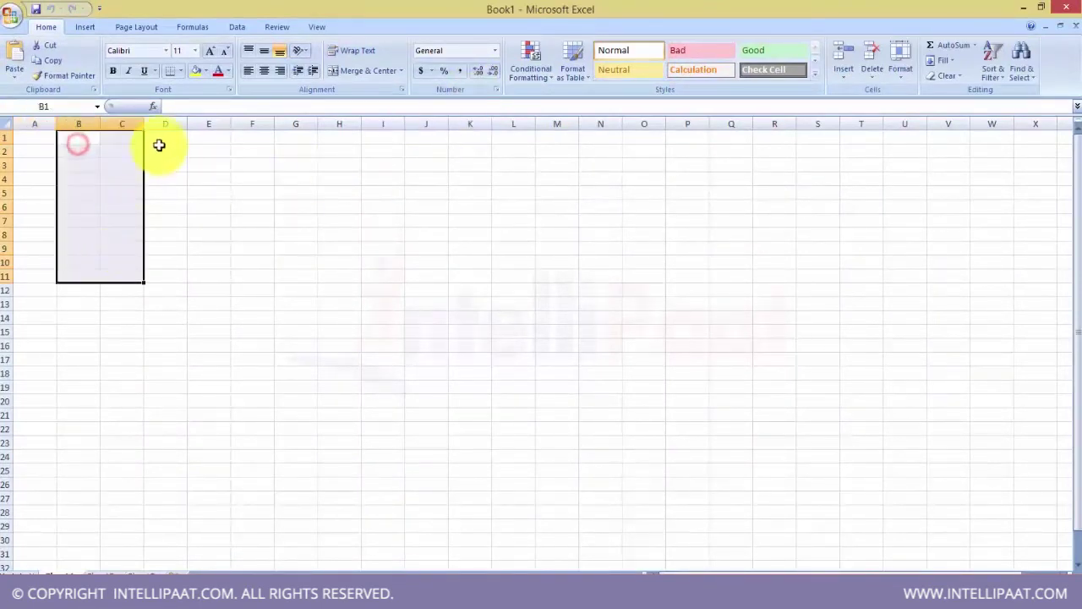
{"action": "left_click_drag", "start_coordinate": [159, 144], "coordinate": [189, 268]}
{"action": "left_click_drag", "start_coordinate": [203, 162], "coordinate": [211, 241]}
{"action": "left_click_drag", "start_coordinate": [22, 164], "coordinate": [300, 169]}
{"action": "left_click_drag", "start_coordinate": [32, 193], "coordinate": [306, 193]}
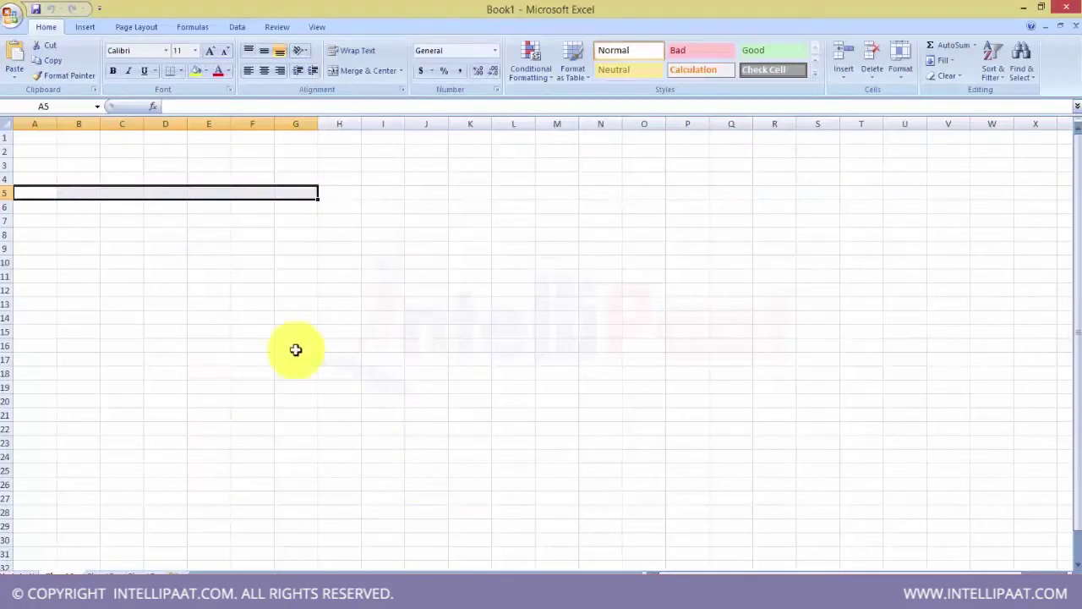
- Apply All Borders to the range B3:F12
{"action": "left_click_drag", "start_coordinate": [85, 165], "coordinate": [252, 289]}
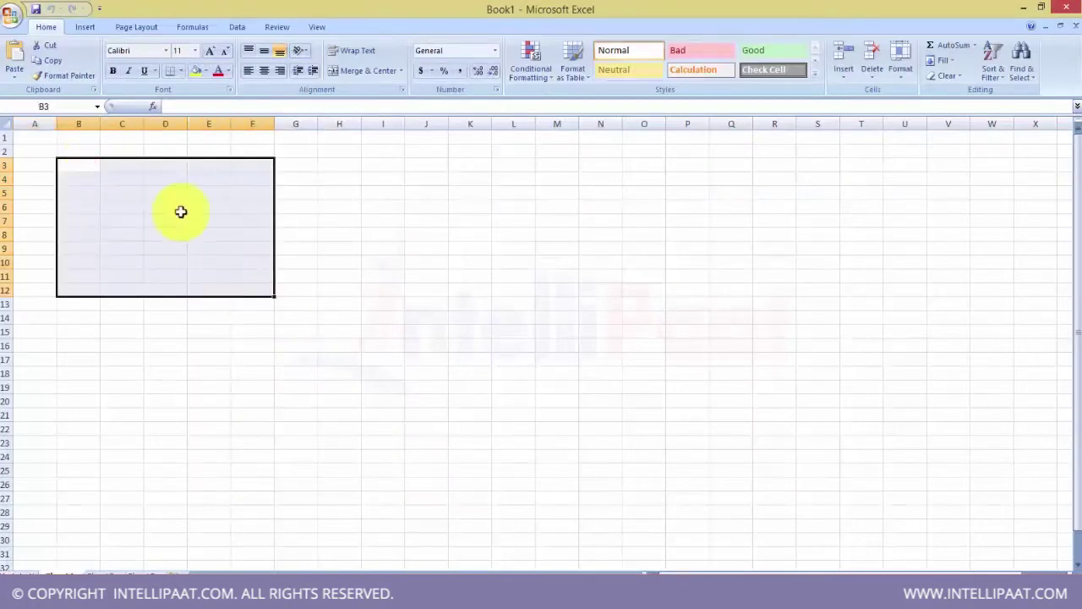
{"action": "left_click", "coordinate": [180, 70]}
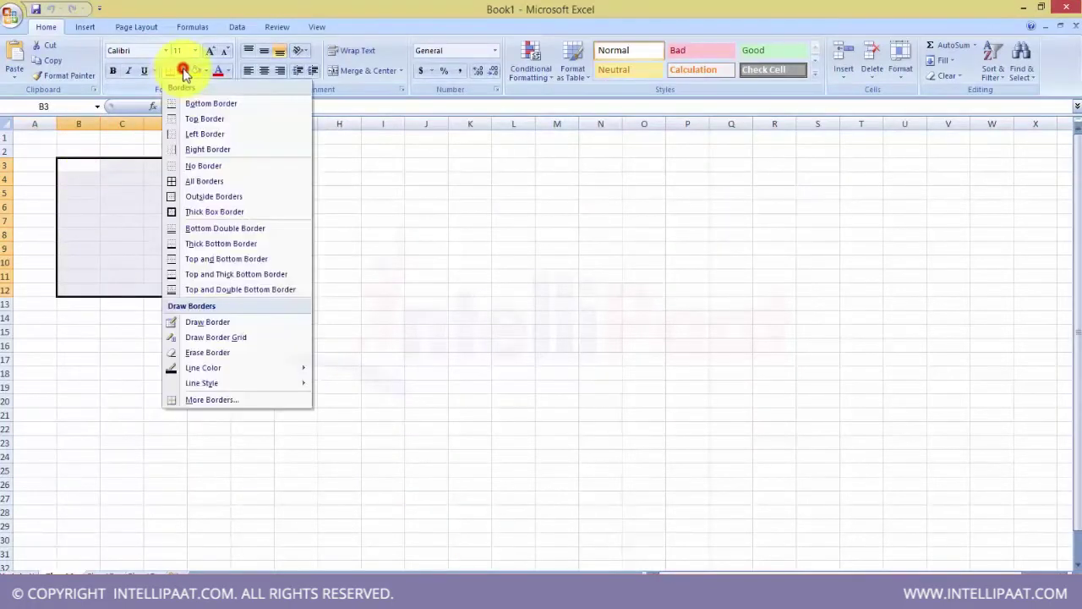
{"action": "left_click", "coordinate": [167, 179]}
- Enter headers Employee ID, Address, Gender, Phone and Email across B3:F3
{"action": "left_click", "coordinate": [88, 165]}
{"action": "type", "text": "Empl"}
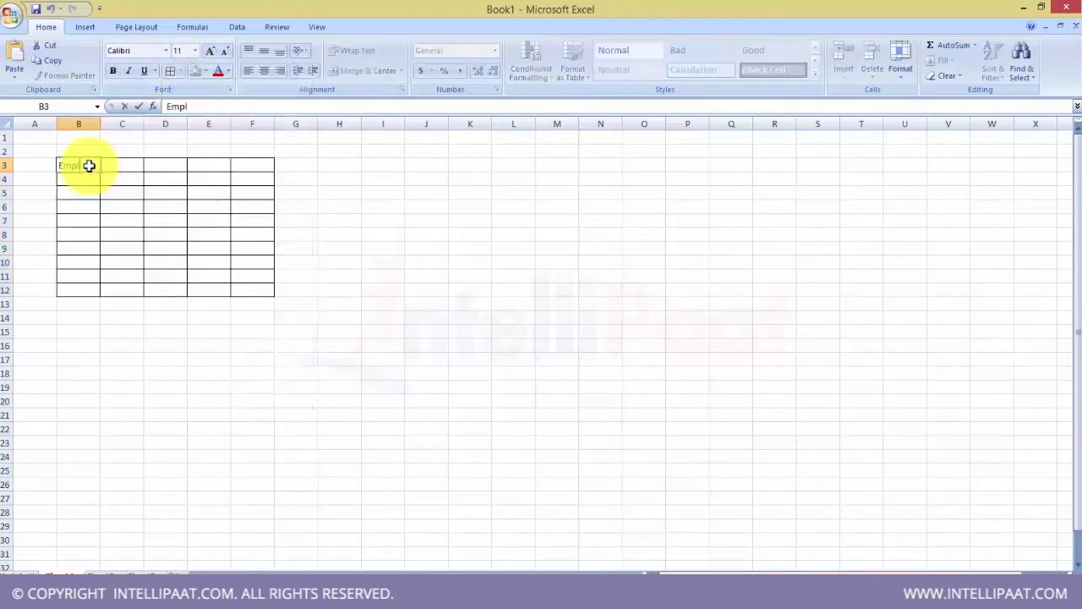
{"action": "type", "text": "oyee ID"}
{"action": "key", "text": "Tab"}
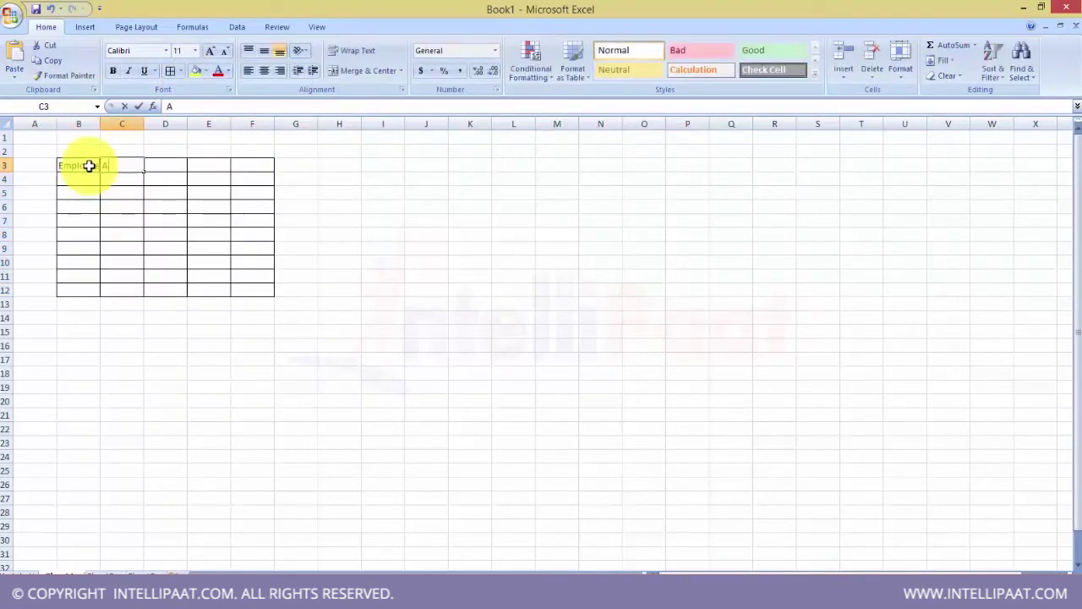
{"action": "type", "text": "Address"}
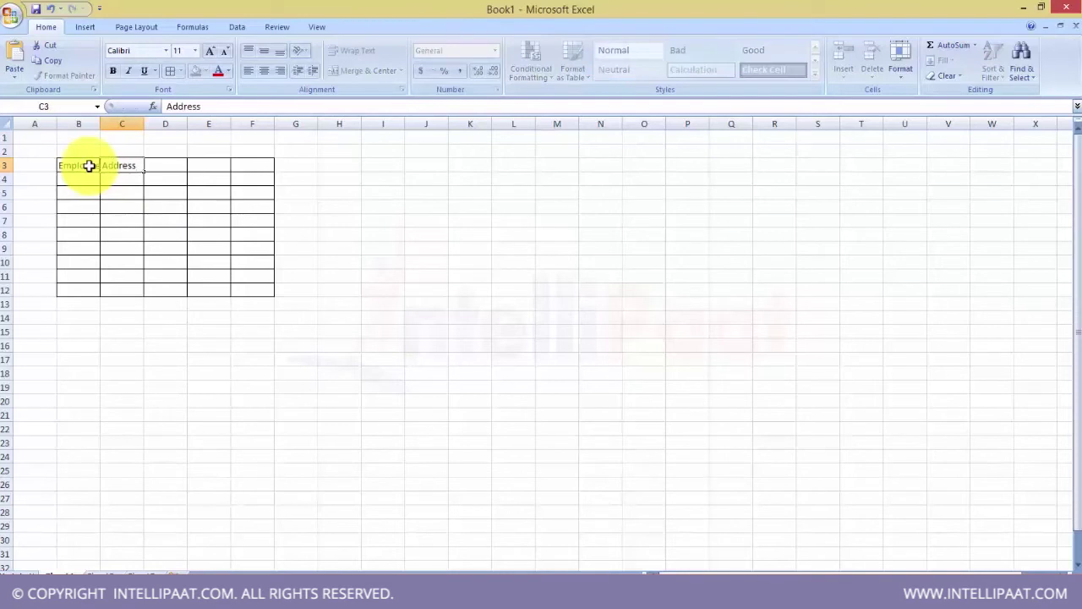
{"action": "key", "text": "Tab"}
{"action": "type", "text": "Gender"}
{"action": "key", "text": "Tab"}
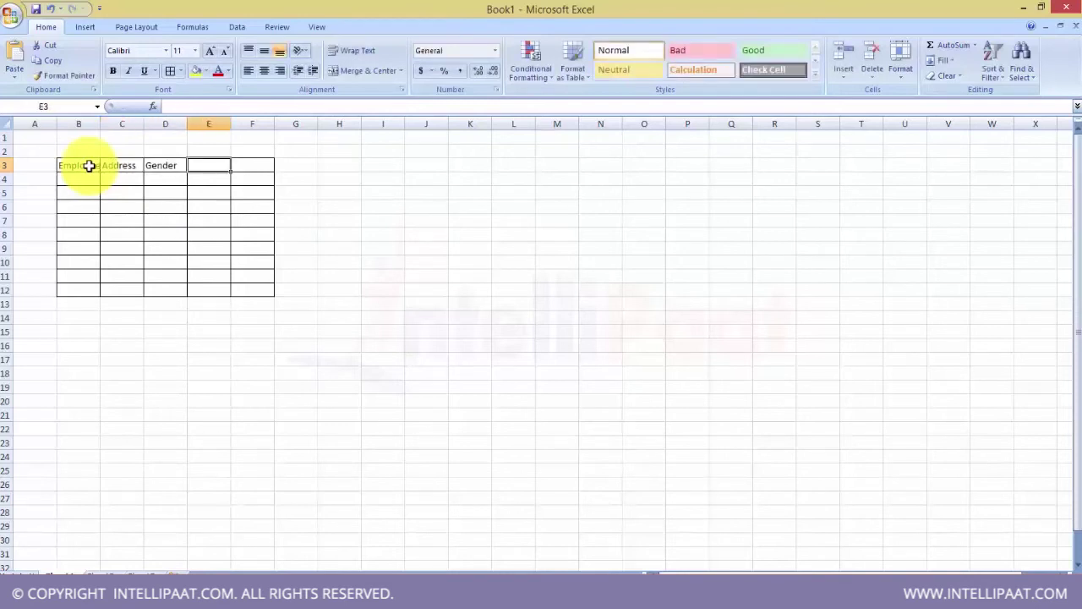
{"action": "type", "text": "Phone"}
{"action": "key", "text": "Tab"}
{"action": "type", "text": "Email"}
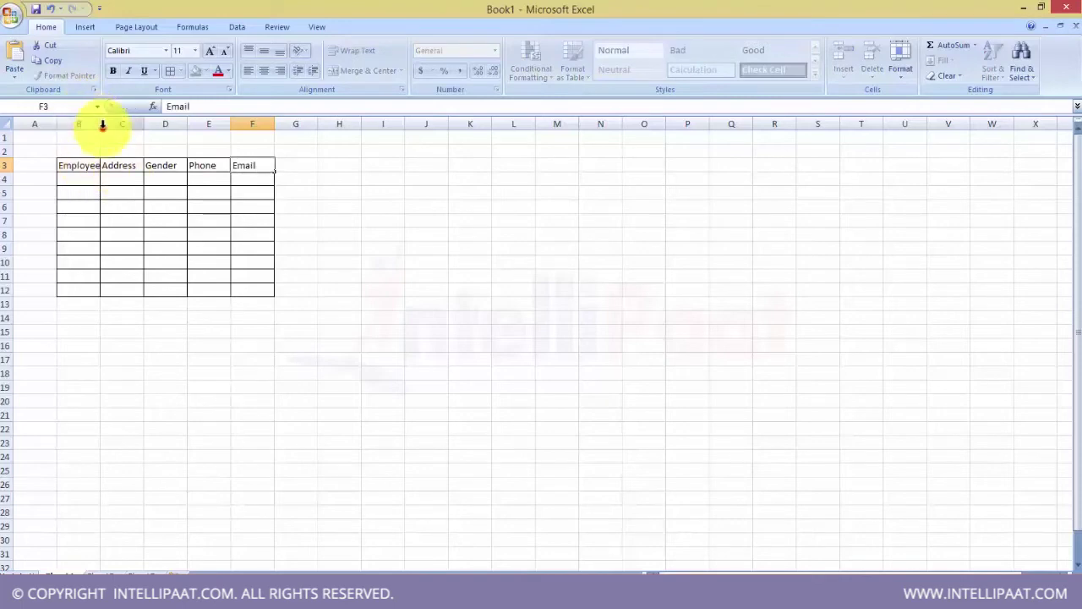
{"action": "left_click", "coordinate": [89, 150]}
- AutoFit column B to its contents and type the title 'Table' above the grid
{"action": "double_click", "coordinate": [99, 124]}
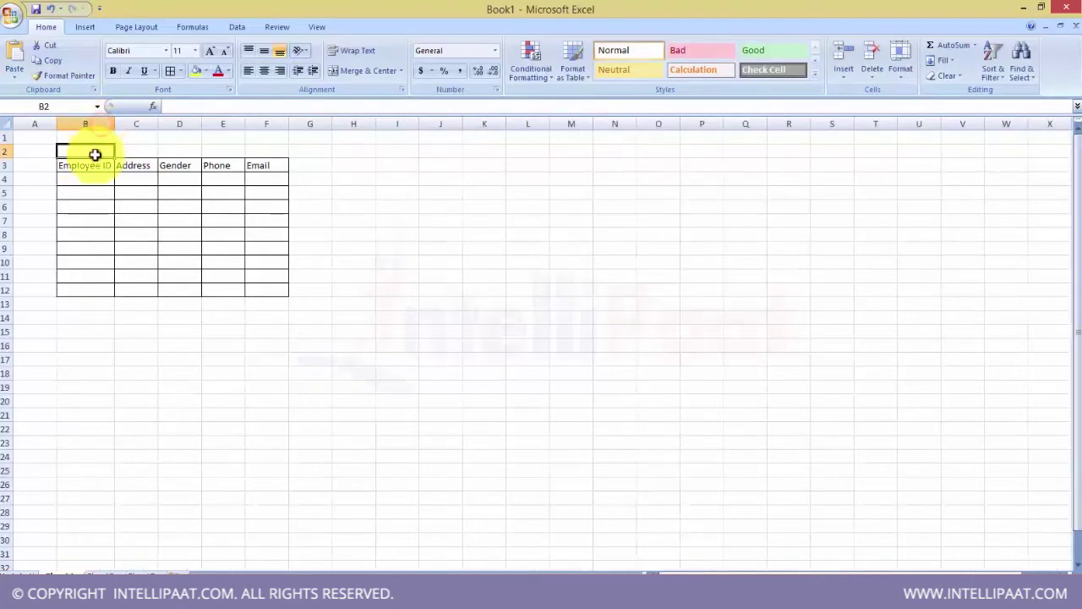
{"action": "type", "text": "Table 1"}
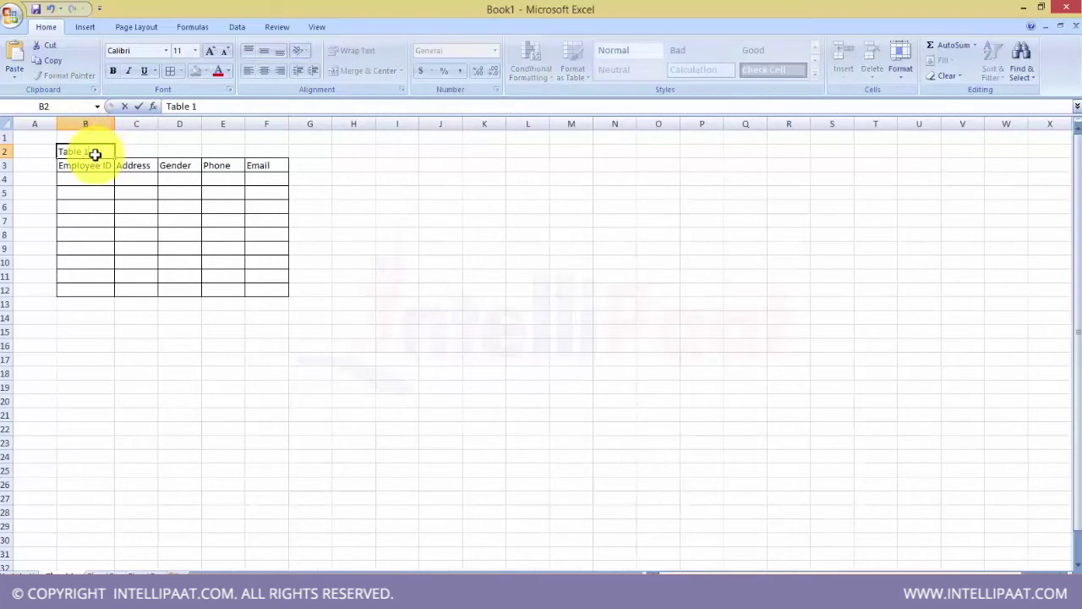
{"action": "left_click_drag", "start_coordinate": [385, 165], "coordinate": [468, 191]}
- Put borders on I3:K5 and title it 'Table' in I2
{"action": "left_click", "coordinate": [171, 70]}
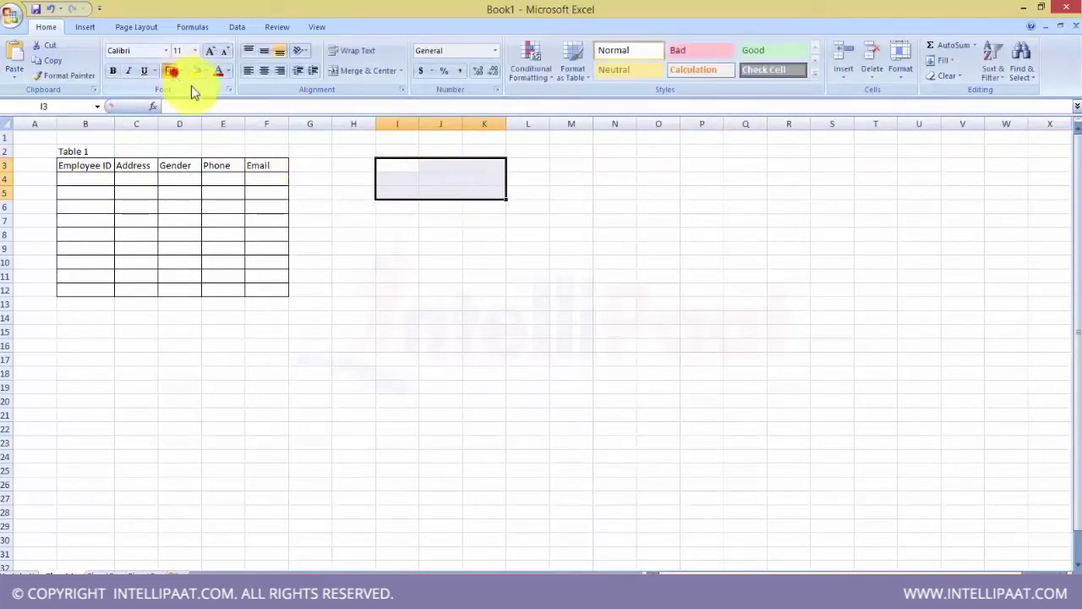
{"action": "left_click", "coordinate": [401, 151]}
{"action": "type", "text": "Table"}
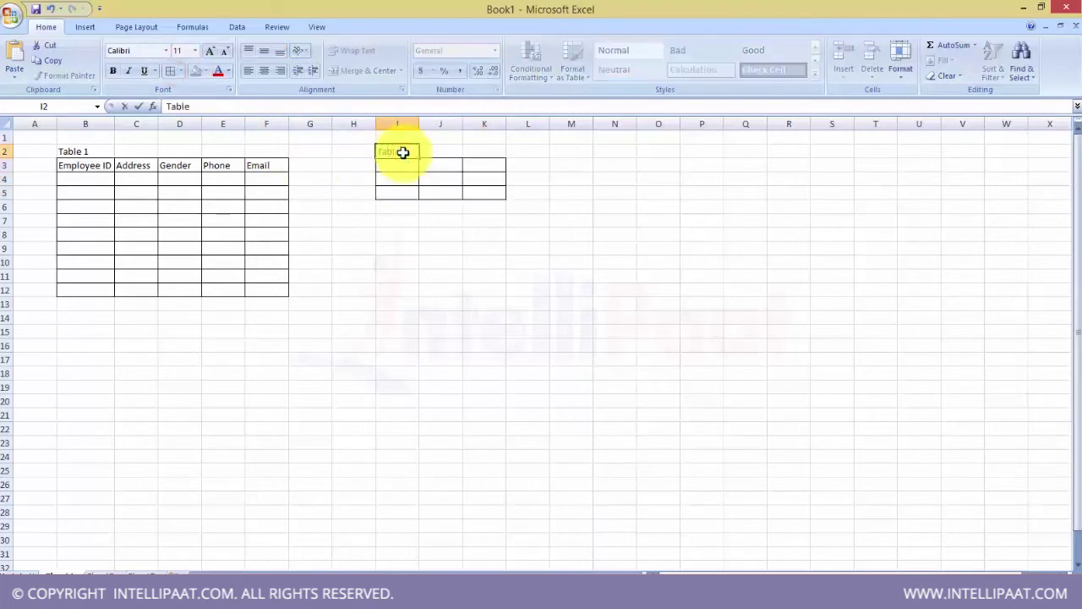
{"action": "left_click", "coordinate": [401, 166]}
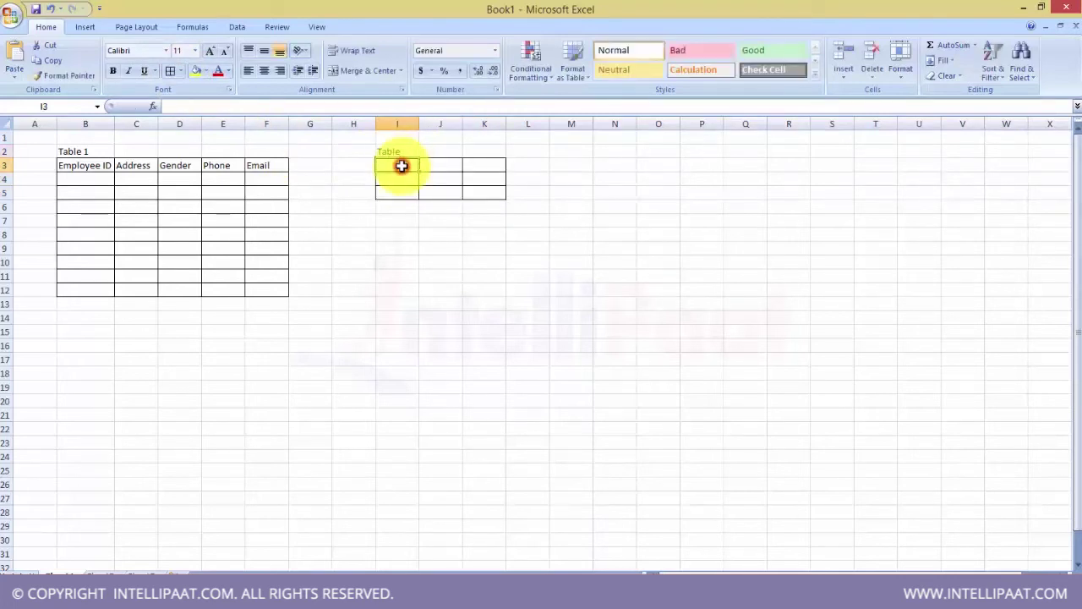
- Enter headers Status, First Name, Last Name and Employee ID across I3:L3
{"action": "type", "text": "Status"}
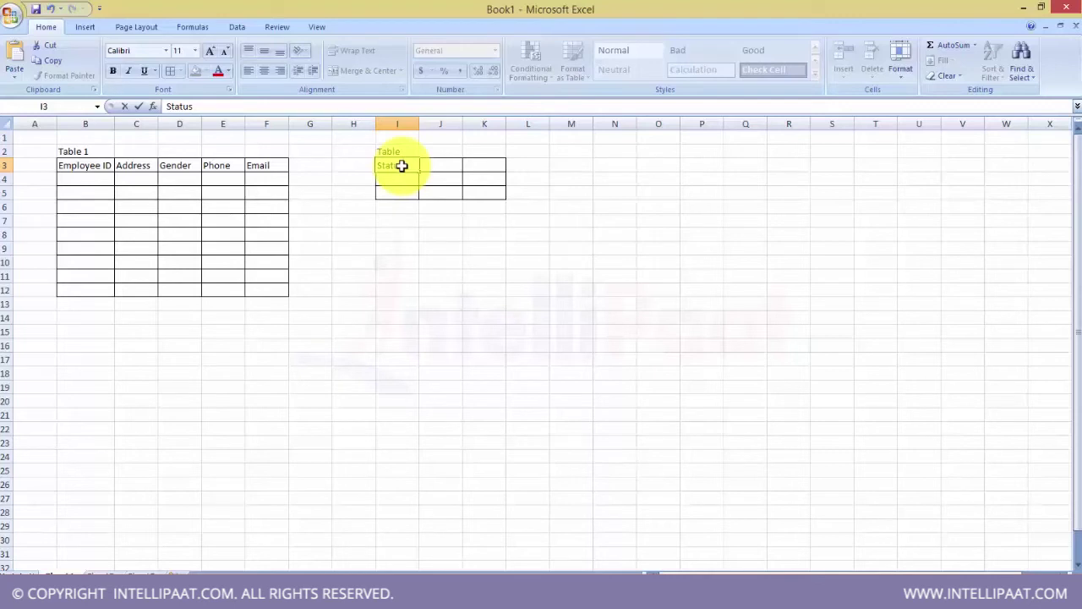
{"action": "key", "text": "Tab"}
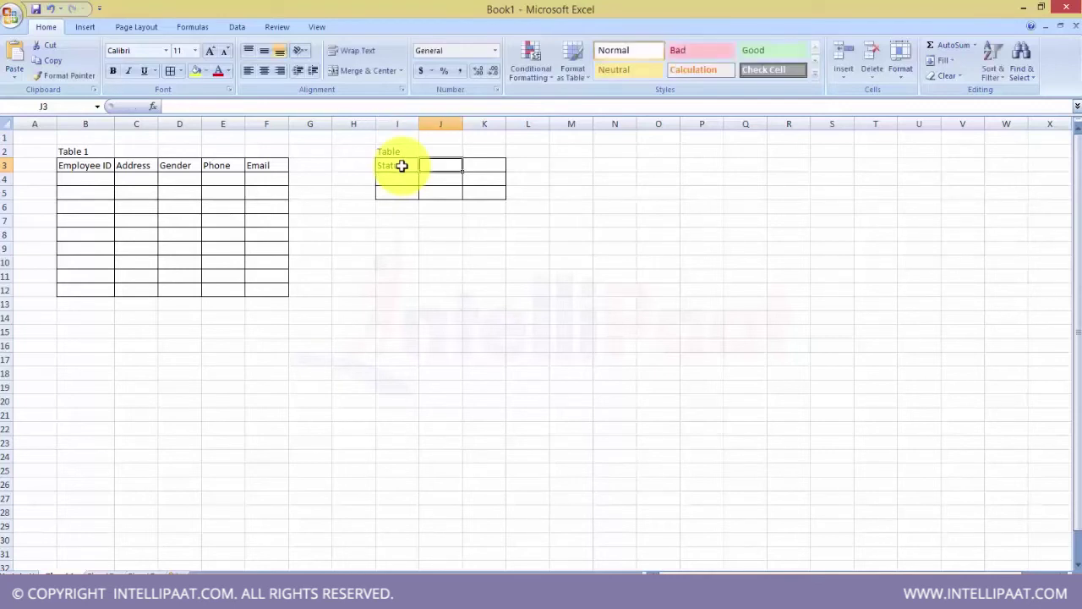
{"action": "type", "text": "First"}
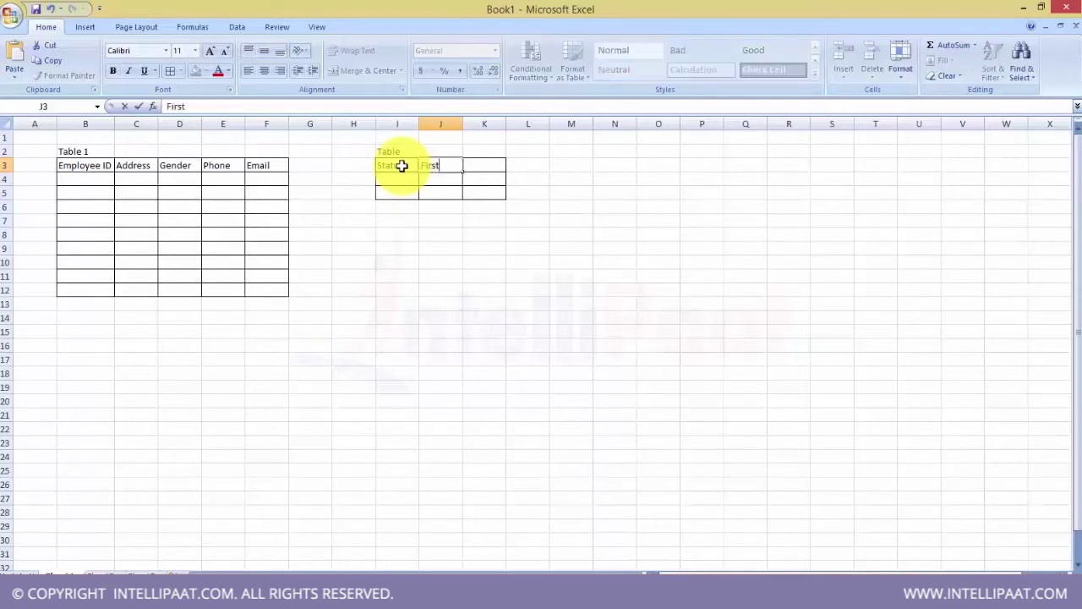
{"action": "type", "text": " Name"}
{"action": "key", "text": "Tab"}
{"action": "type", "text": "Last Name"}
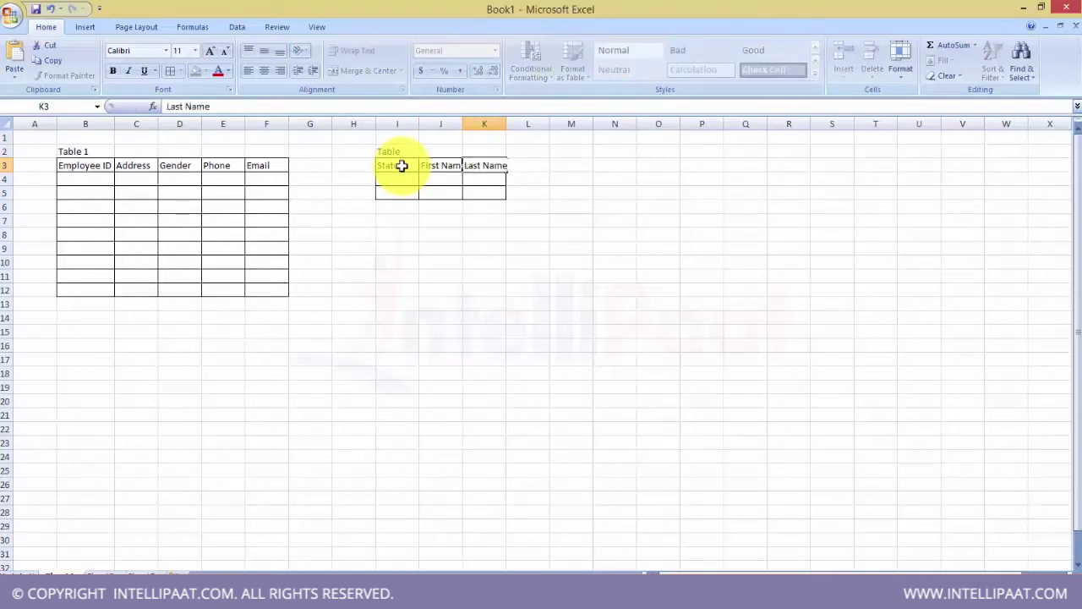
{"action": "key", "text": "Tab"}
{"action": "type", "text": "Employee ID"}
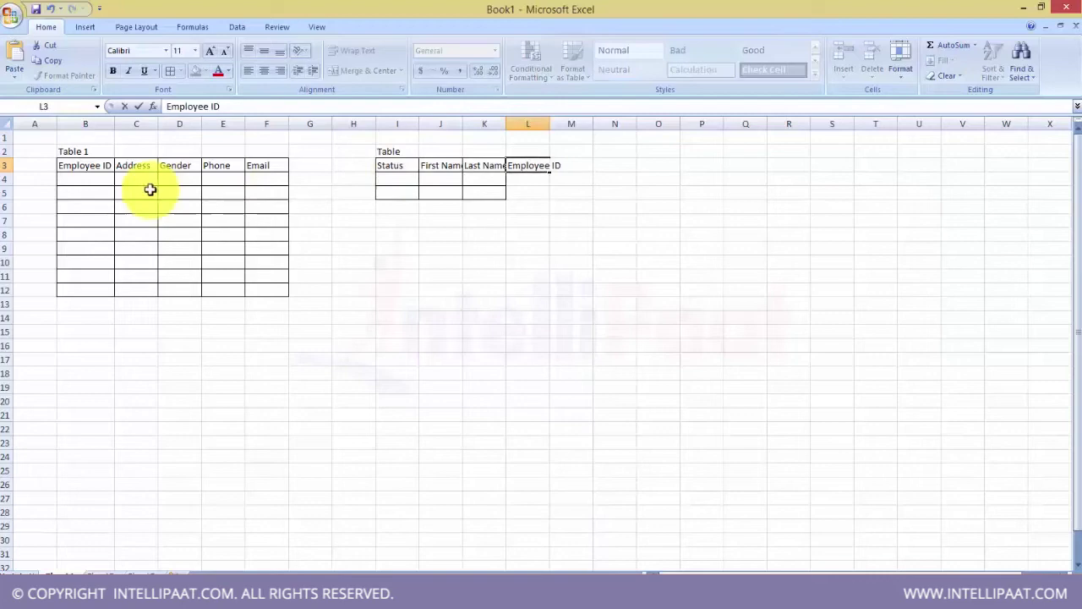
{"action": "left_click", "coordinate": [78, 180]}
- Fill Table 1's first record: ID 1, a placeholder address, gender F, a phone number and an e-mail
{"action": "type", "text": "1"}
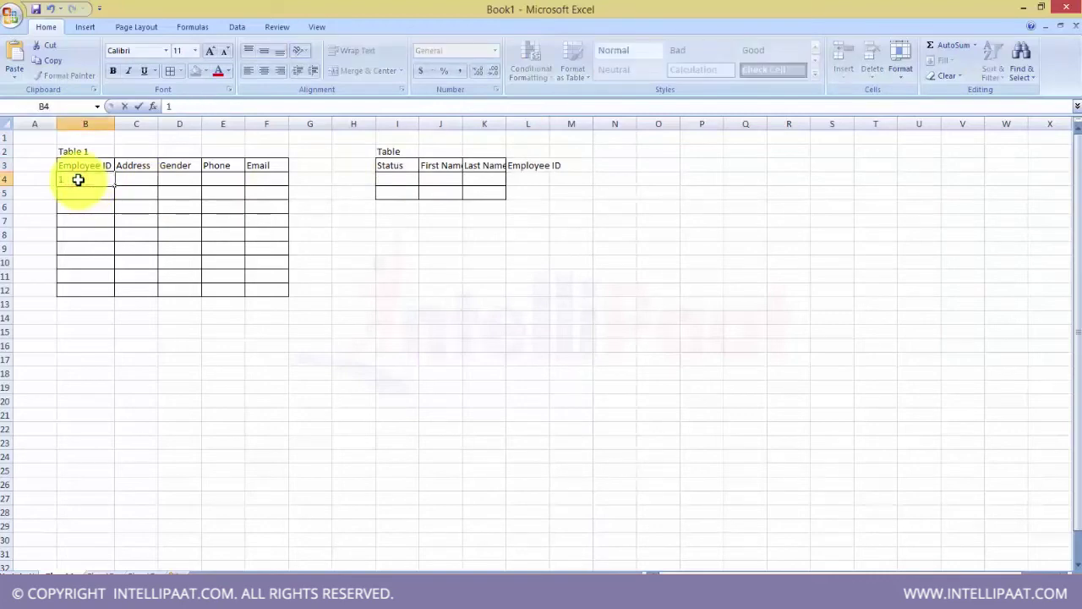
{"action": "key", "text": "Tab"}
{"action": "type", "text": "xyz"}
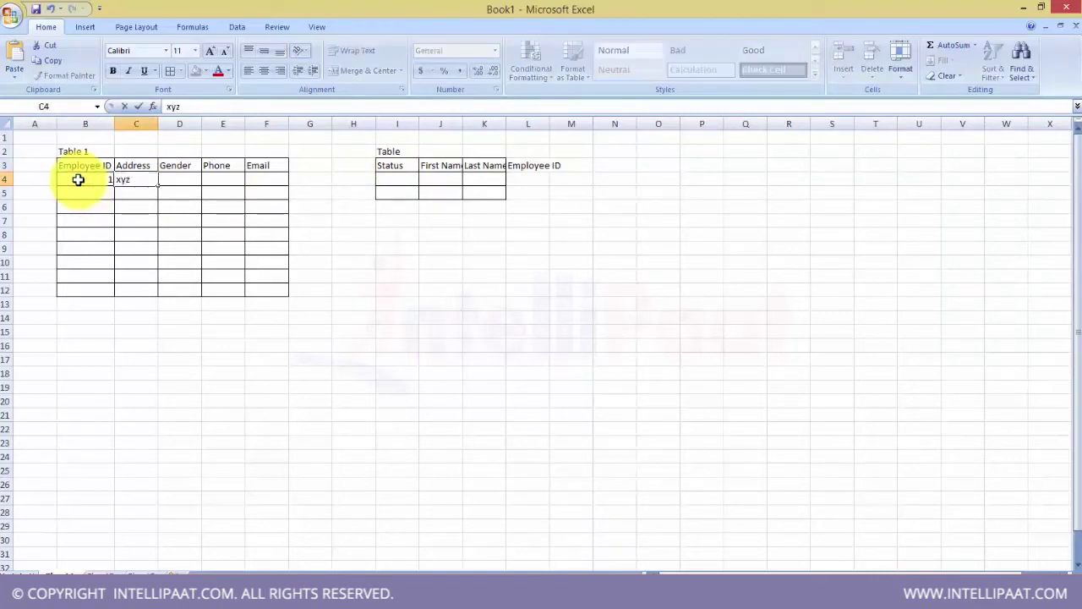
{"action": "key", "text": "Tab"}
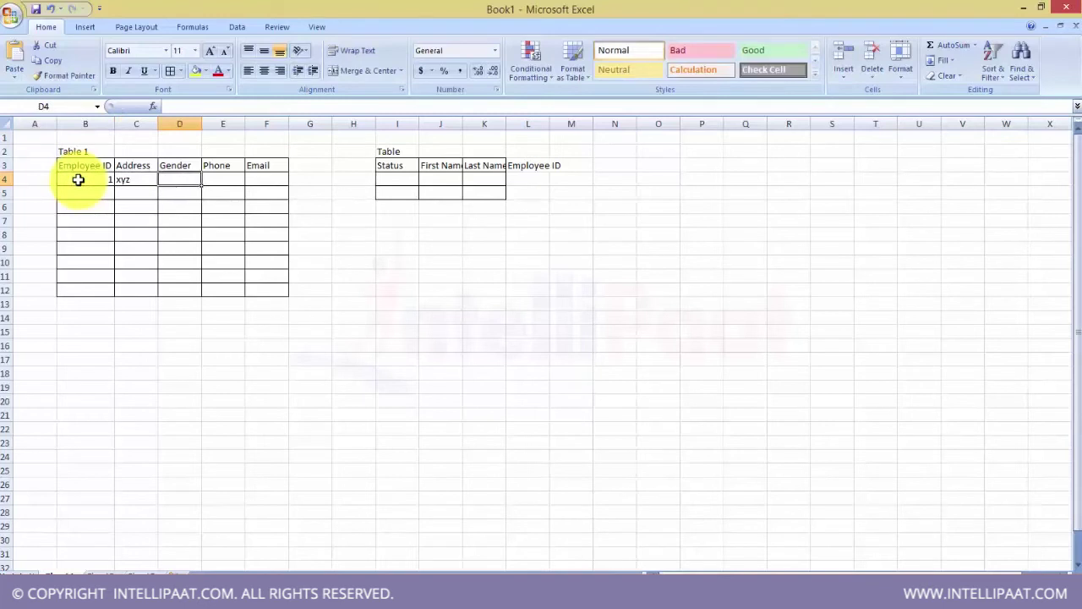
{"action": "type", "text": "F"}
{"action": "key", "text": "Tab"}
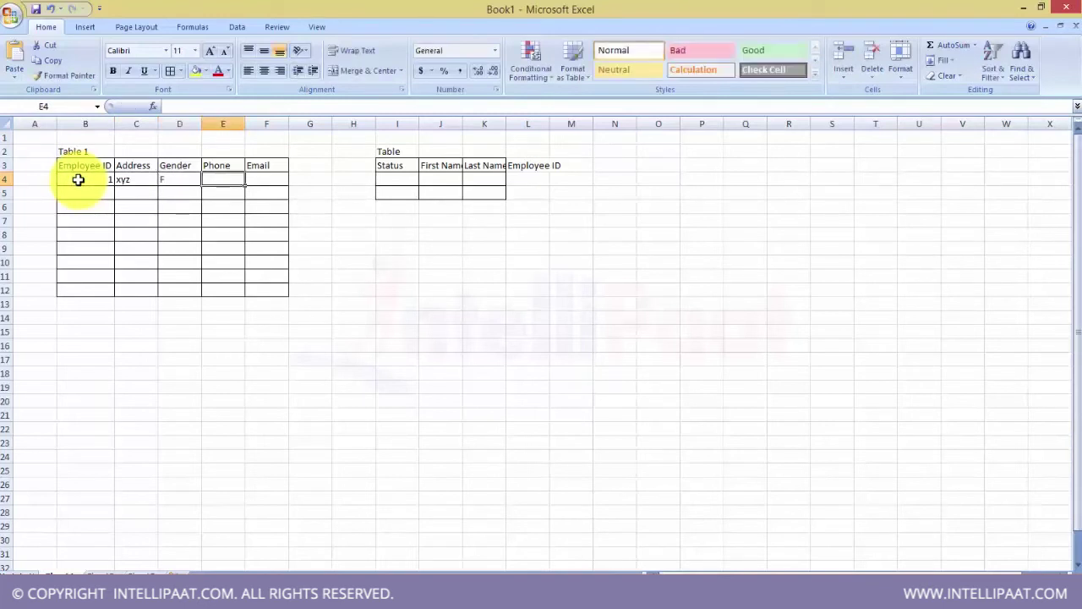
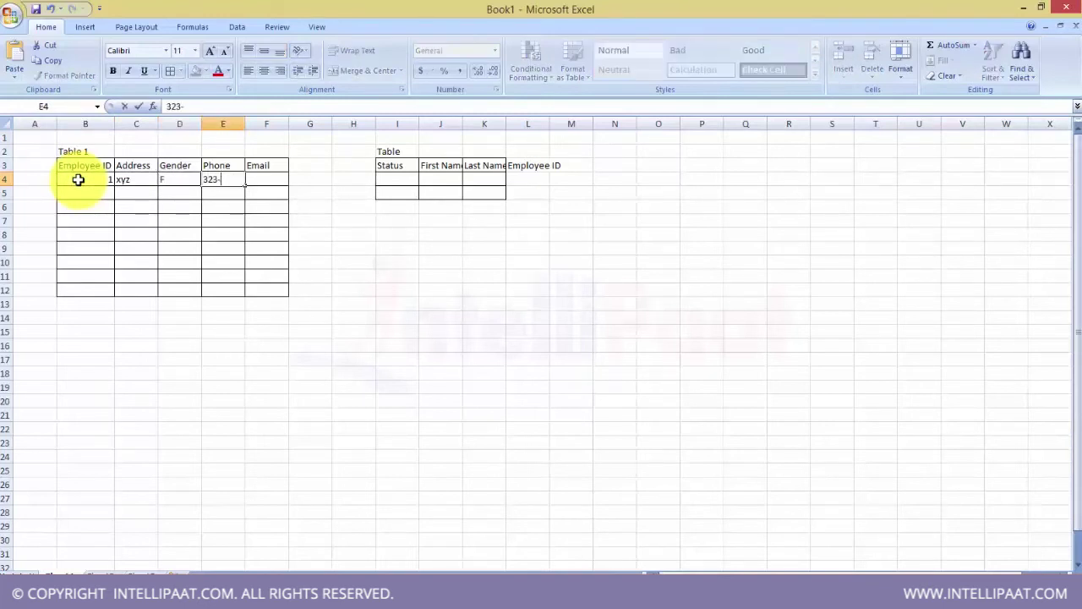
{"action": "key", "text": "Tab"}
{"action": "type", "text": "x"}
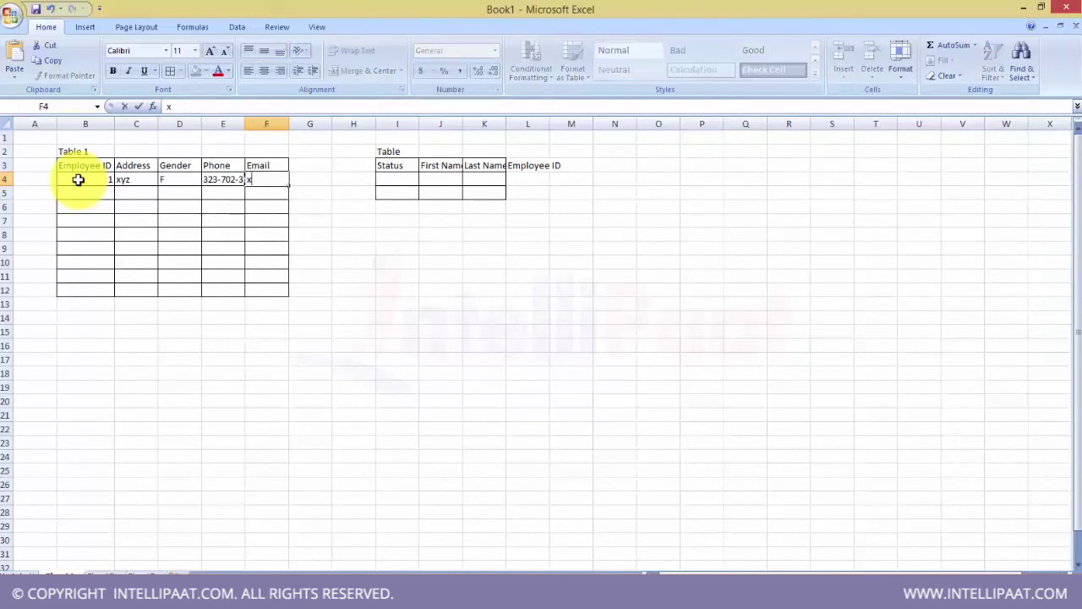
{"action": "type", "text": "2z.com"}
{"action": "key", "text": "BackSpace"}
{"action": "key", "text": "BackSpace"}
{"action": "key", "text": "BackSpace"}
{"action": "key", "text": "BackSpace"}
{"action": "key", "text": "BackSpace"}
{"action": "key", "text": "BackSpace"}
{"action": "type", "text": "@z.com"}
{"action": "key", "text": "Tab"}
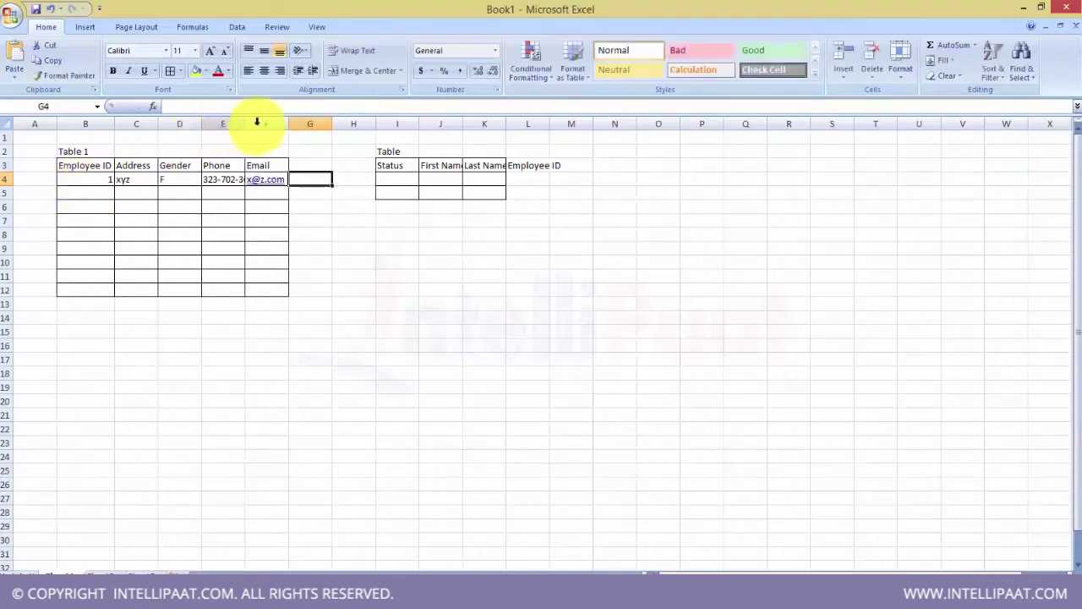
- Widen column E and fill Table 2's first row: Permanent, a first and last name, ID 1
{"action": "double_click", "coordinate": [246, 124]}
{"action": "left_click", "coordinate": [412, 177]}
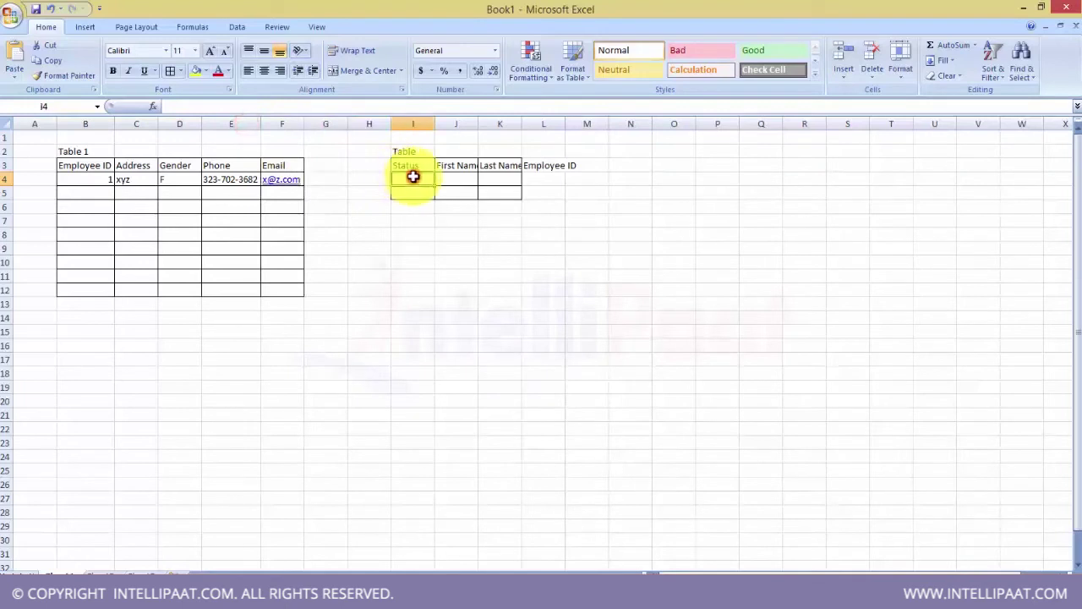
{"action": "type", "text": "Perman"}
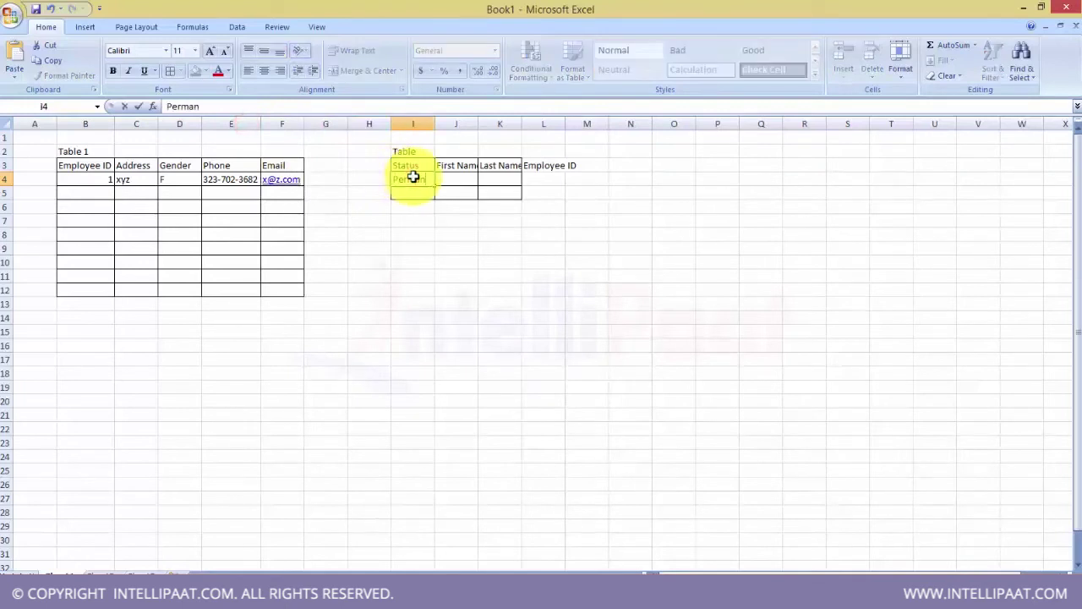
{"action": "type", "text": "ent"}
{"action": "key", "text": "Tab"}
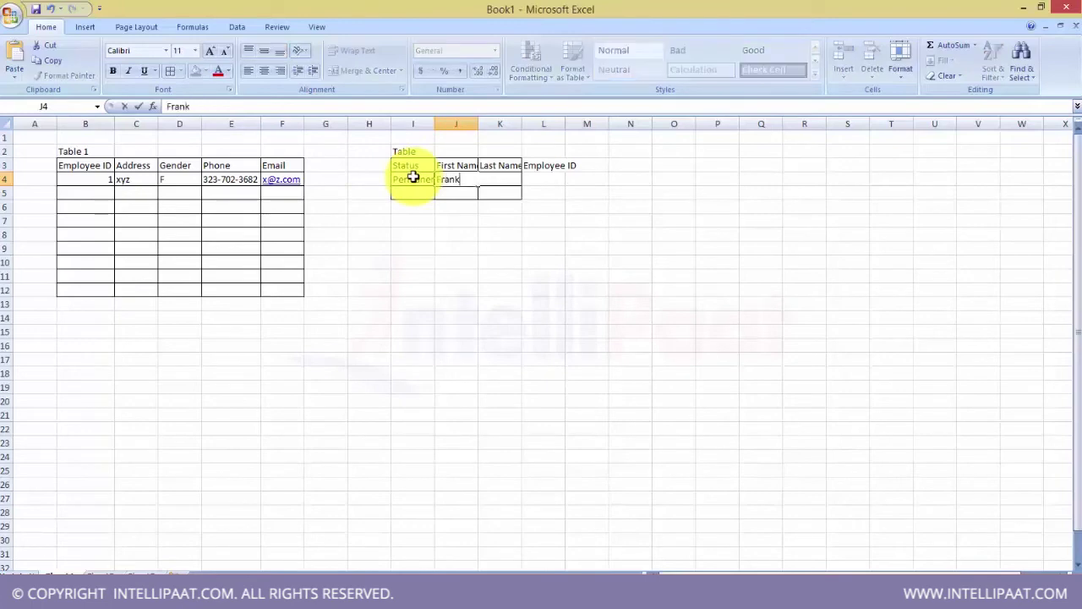
{"action": "key", "text": "Tab"}
{"action": "key", "text": "Tab"}
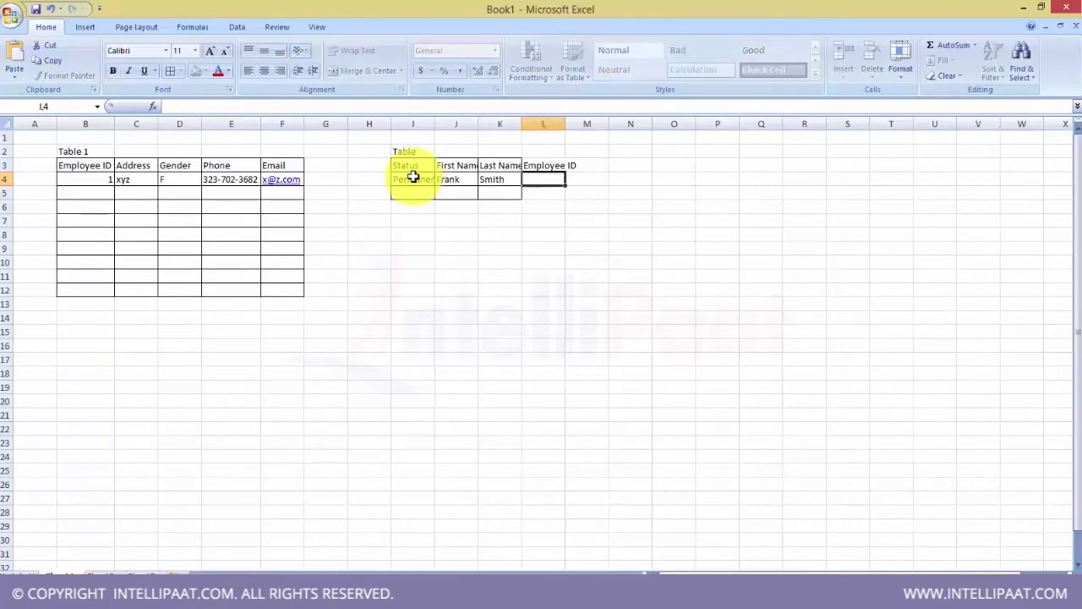
{"action": "type", "text": "1"}
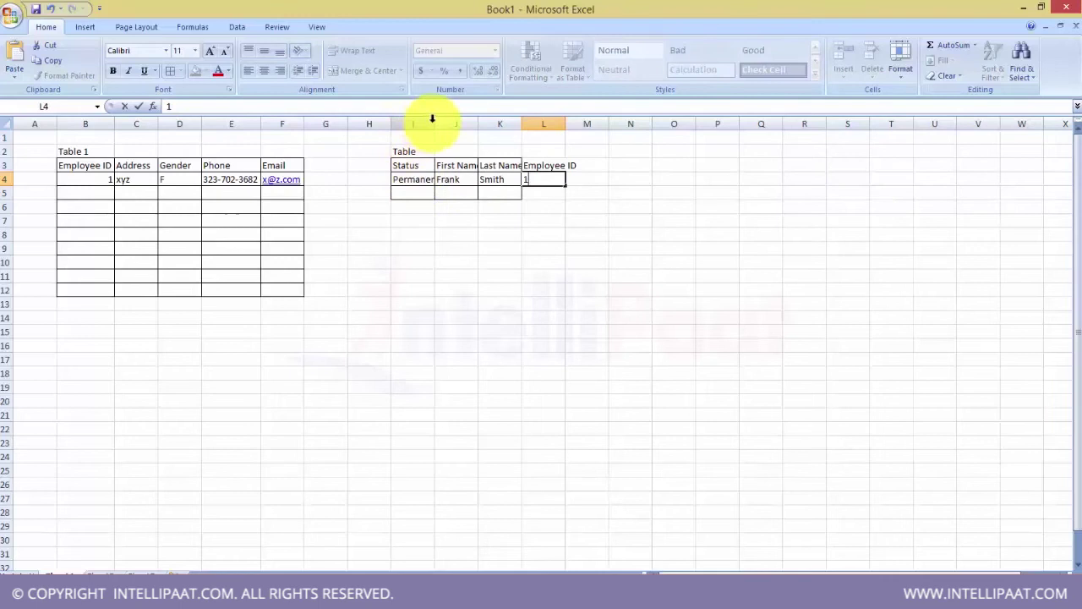
{"action": "left_click", "coordinate": [426, 165]}
- Widen columns I, J and L, and retitle the second table 'Table 2'
{"action": "left_click_drag", "start_coordinate": [434, 123], "coordinate": [515, 123]}
{"action": "left_click_drag", "start_coordinate": [600, 127], "coordinate": [620, 127]}
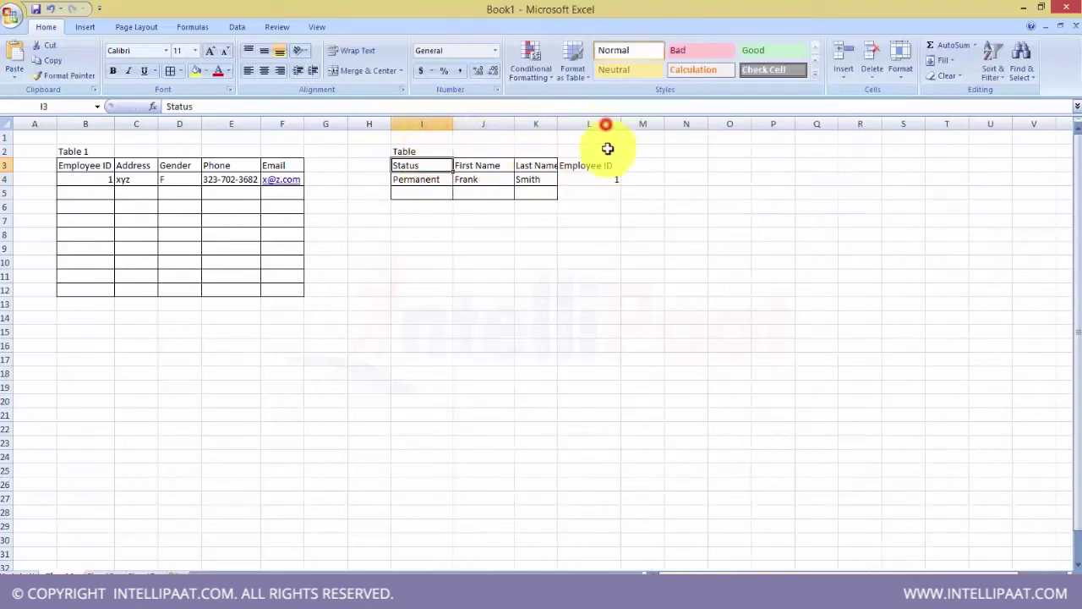
{"action": "left_click_drag", "start_coordinate": [589, 165], "coordinate": [587, 194]}
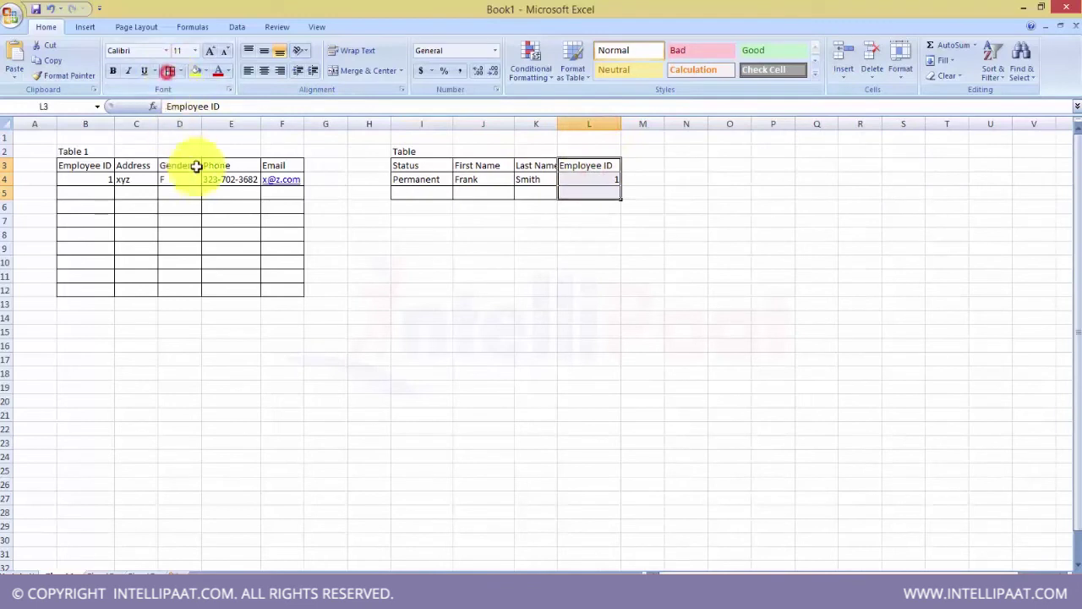
{"action": "left_click", "coordinate": [133, 178]}
{"action": "left_click", "coordinate": [177, 177]}
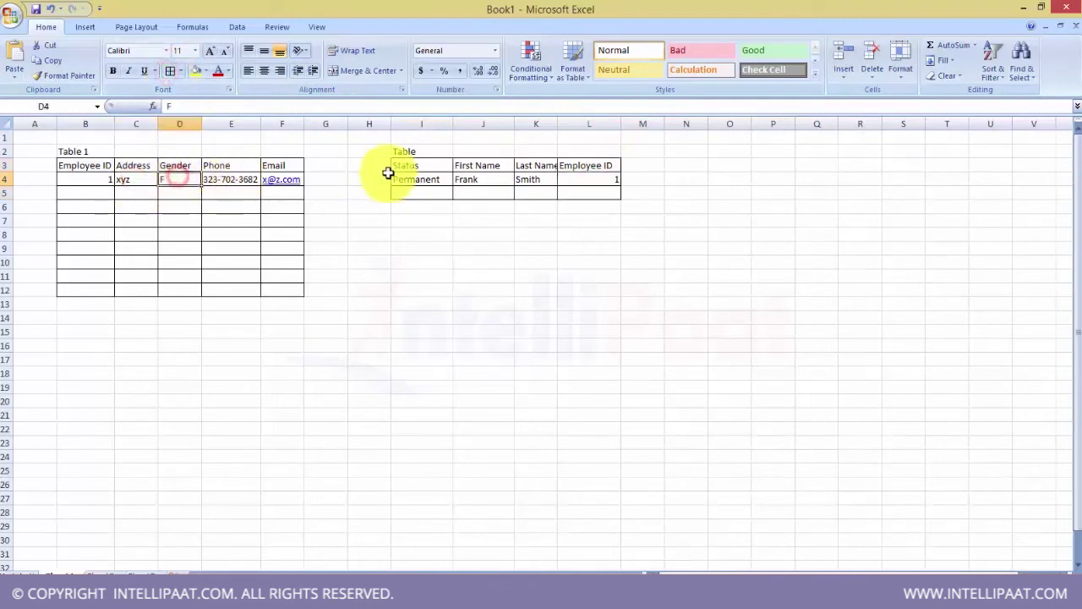
{"action": "left_click", "coordinate": [427, 148]}
{"action": "double_click", "coordinate": [433, 149]}
{"action": "type", "text": "2"}
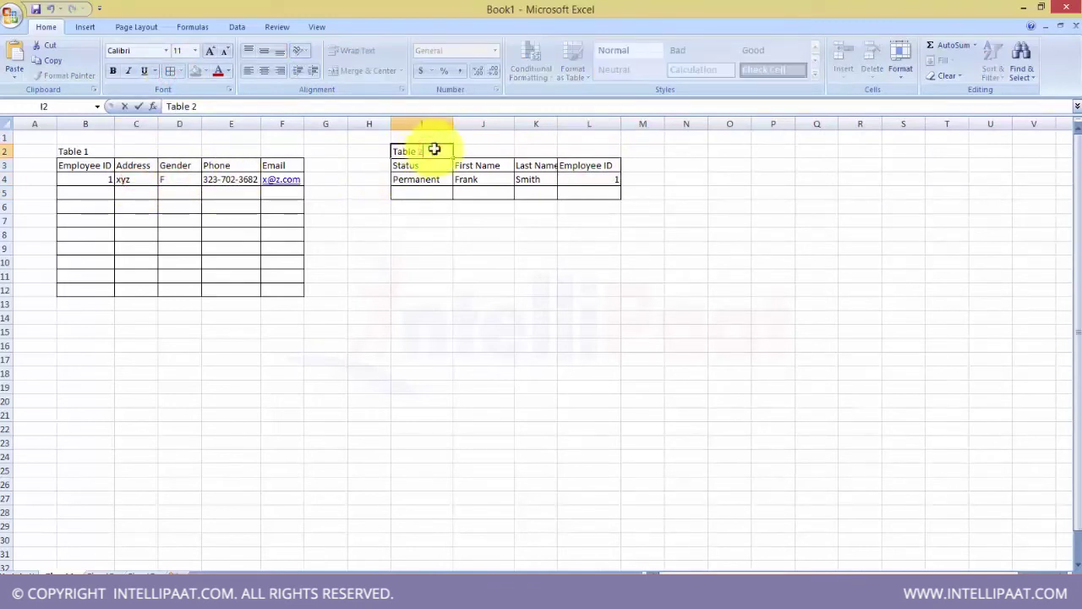
{"action": "key", "text": "Return"}
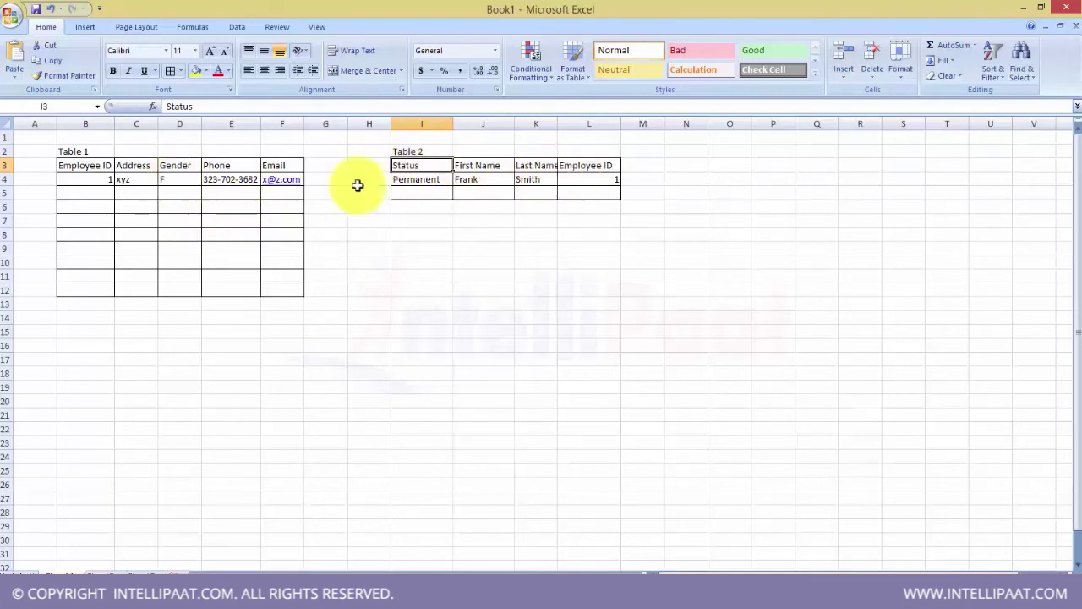
- Compare the shared Employee ID 1 in both tables, then bring the Notepad note forward
{"action": "left_click", "coordinate": [583, 180]}
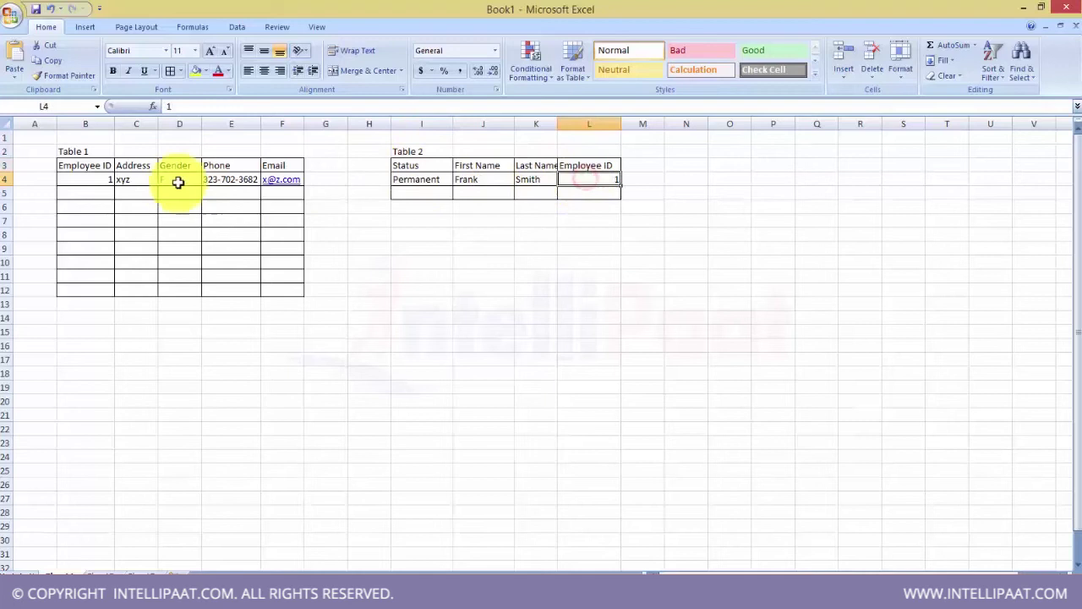
{"action": "left_click", "coordinate": [141, 179]}
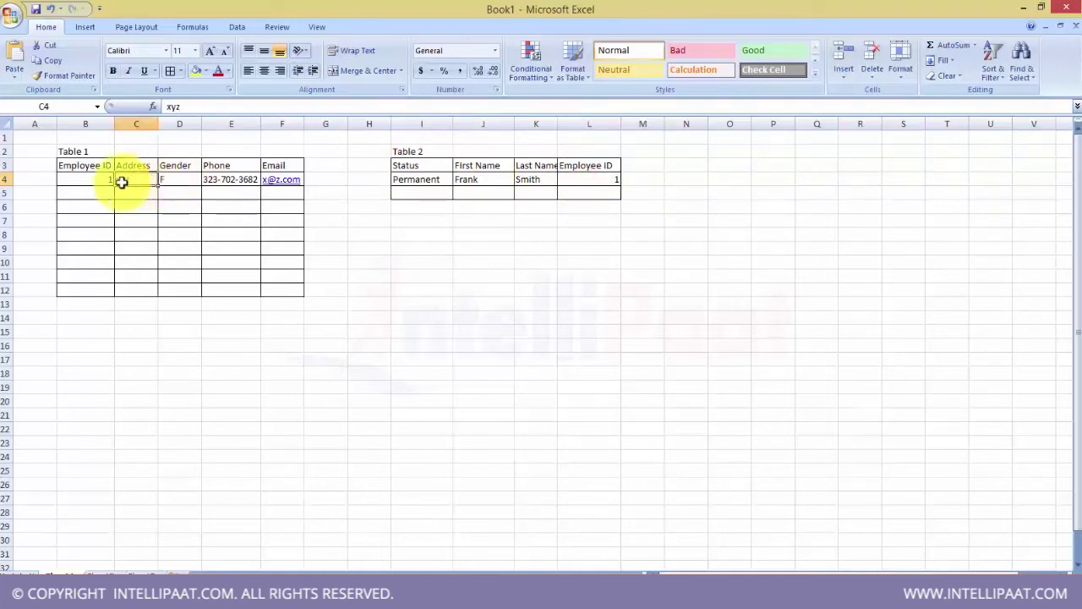
{"action": "left_click", "coordinate": [86, 178]}
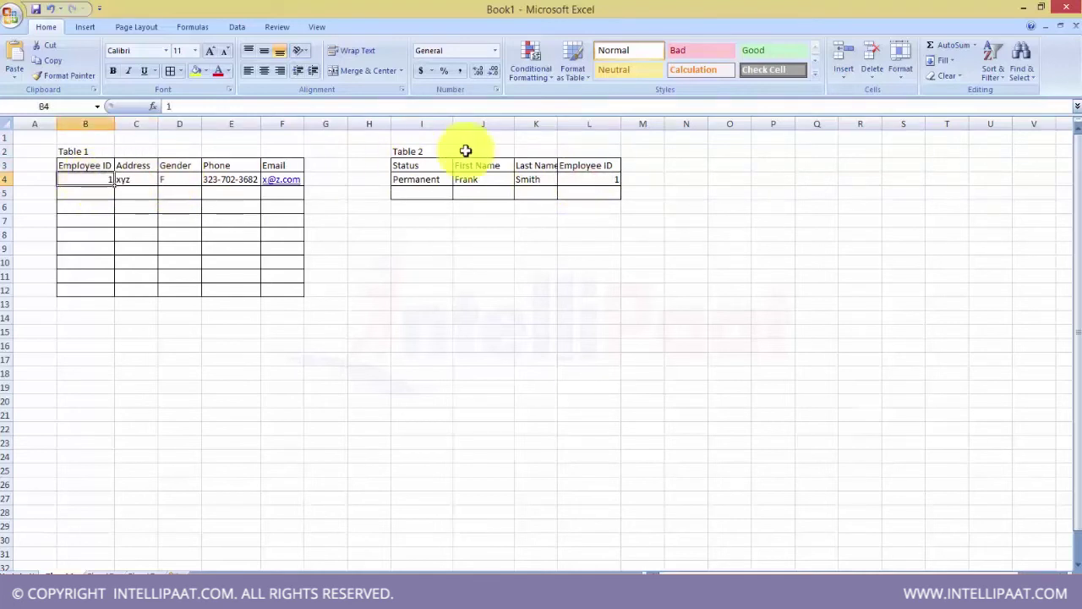
{"action": "left_click", "coordinate": [596, 177]}
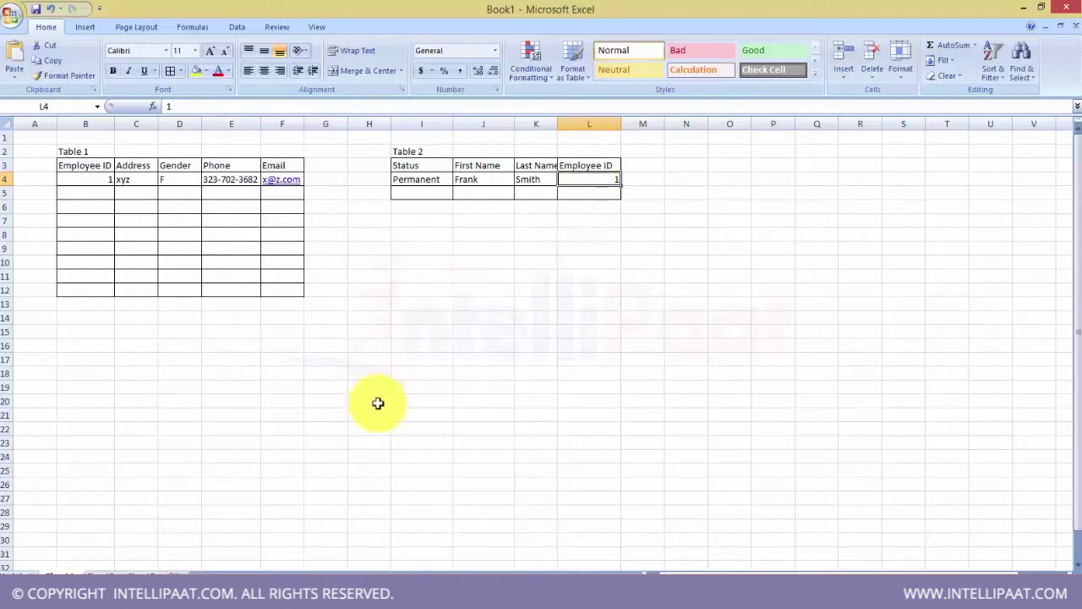
{"action": "left_click", "coordinate": [445, 592]}
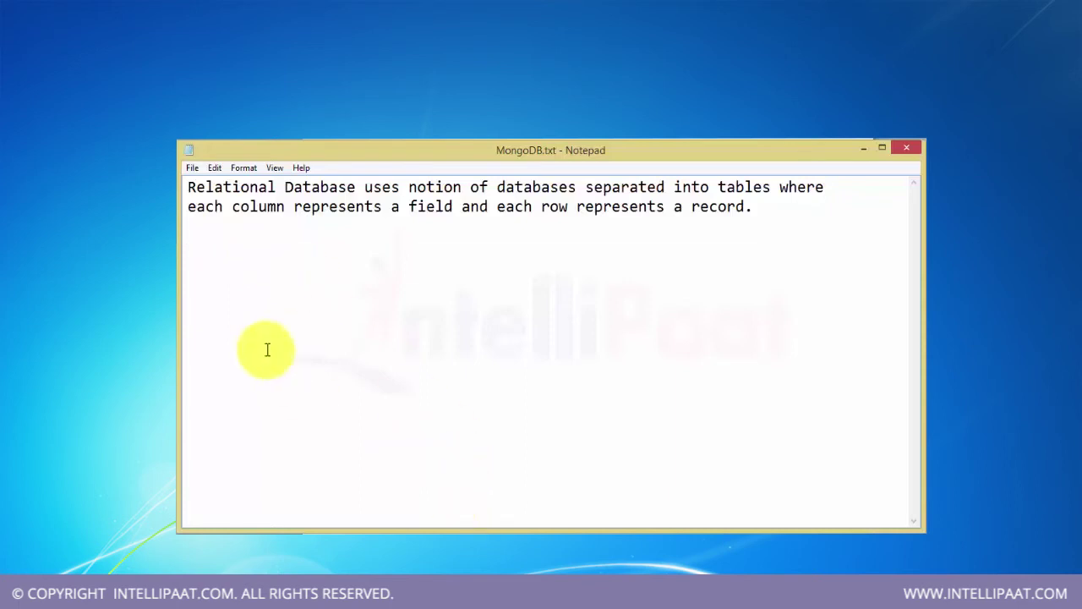
- Add the sentence 'Tables can be related with each other with the use of foreign keys (common columns)'
{"action": "type", "text": "Tables can be re"}
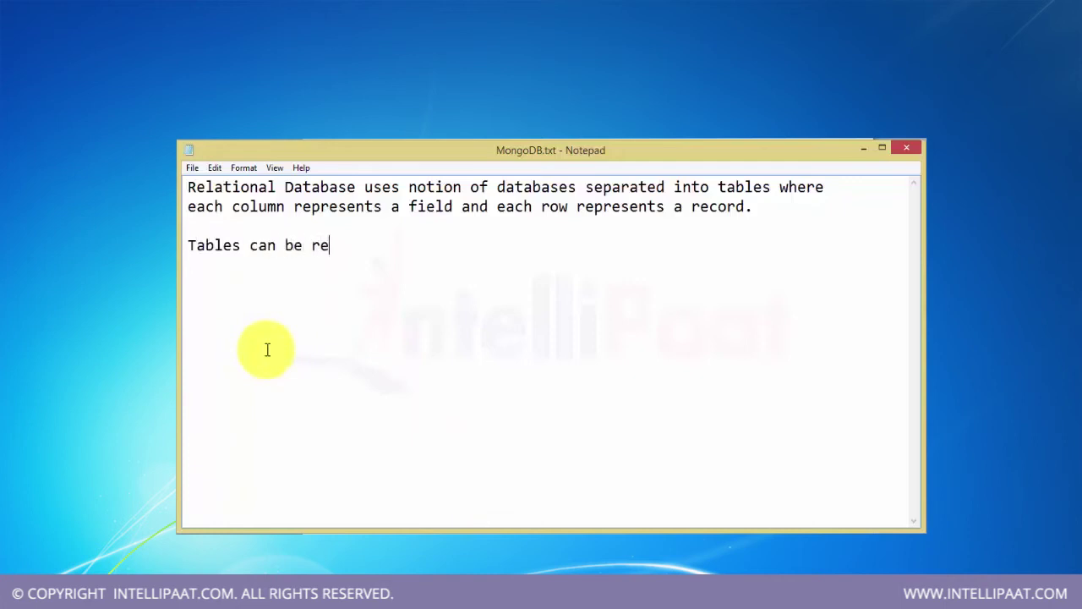
{"action": "type", "text": "lated with e"}
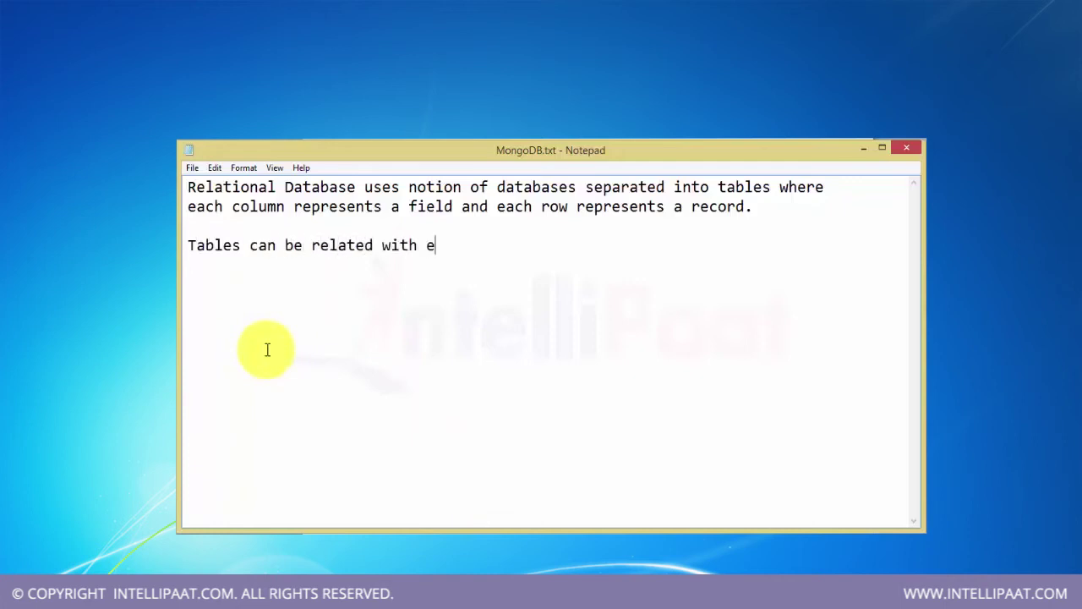
{"action": "type", "text": "ach other wi"}
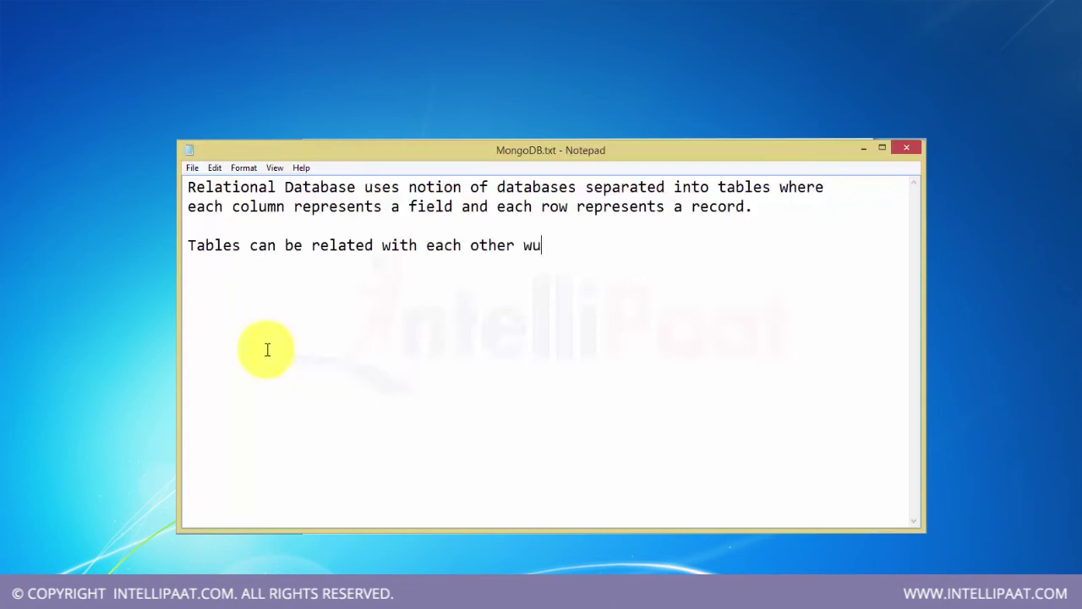
{"action": "type", "text": "th the user"}
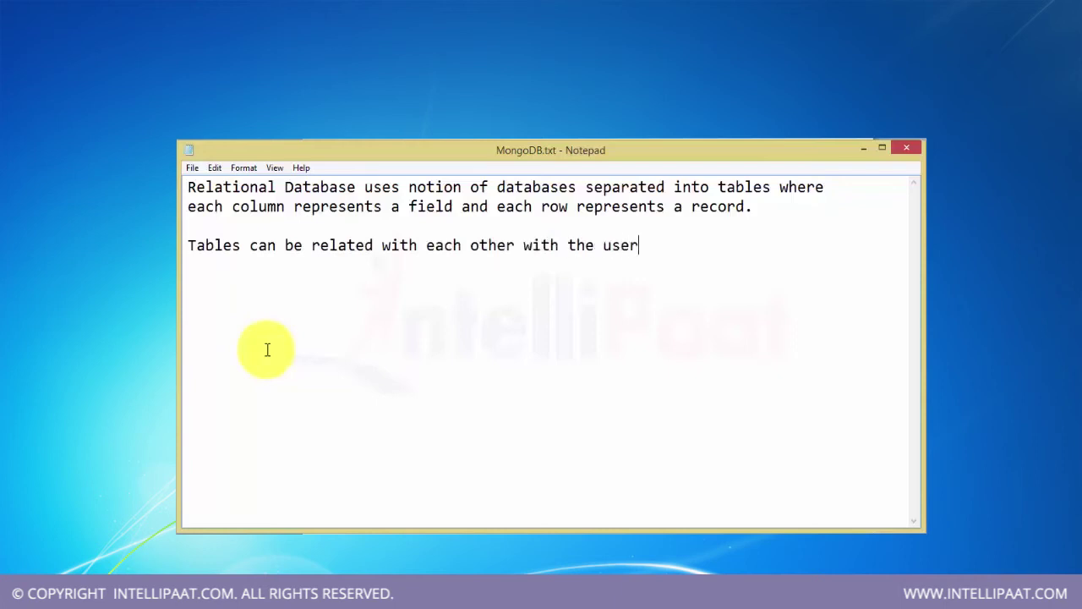
{"action": "key", "text": "BackSpace"}
{"action": "type", "text": "of foreign"}
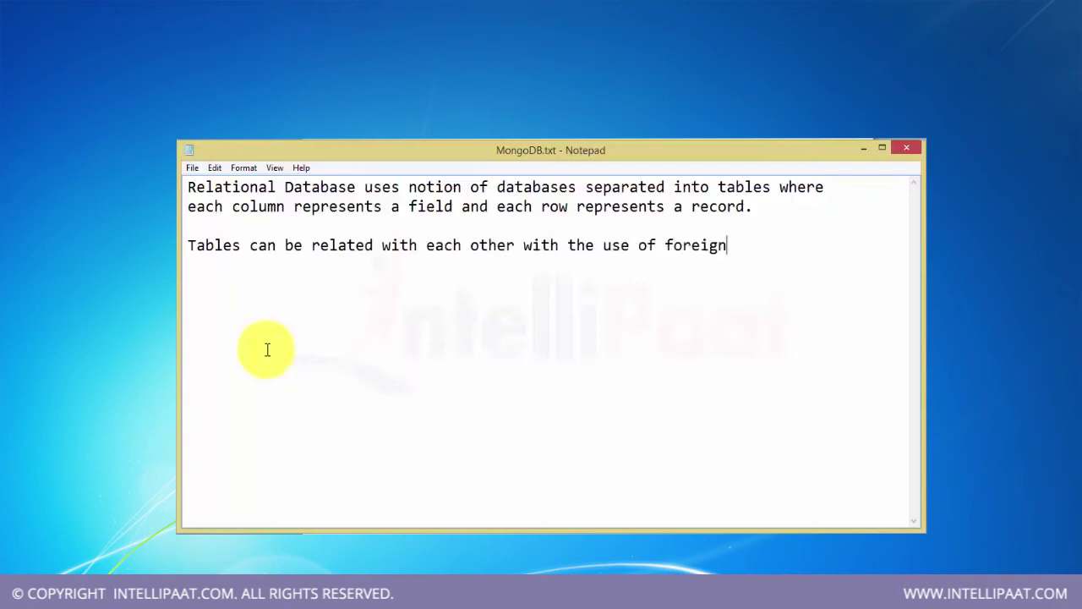
{"action": "type", "text": " keys (commo"}
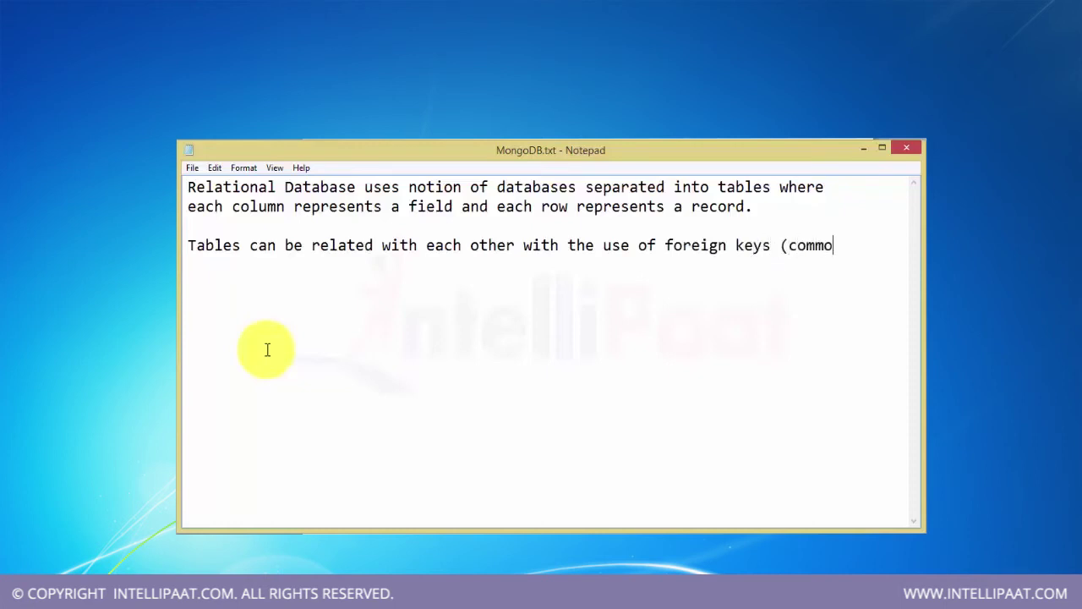
{"action": "type", "text": "n columns)"}
{"action": "key", "text": "Return"}
{"action": "key", "text": "Return"}
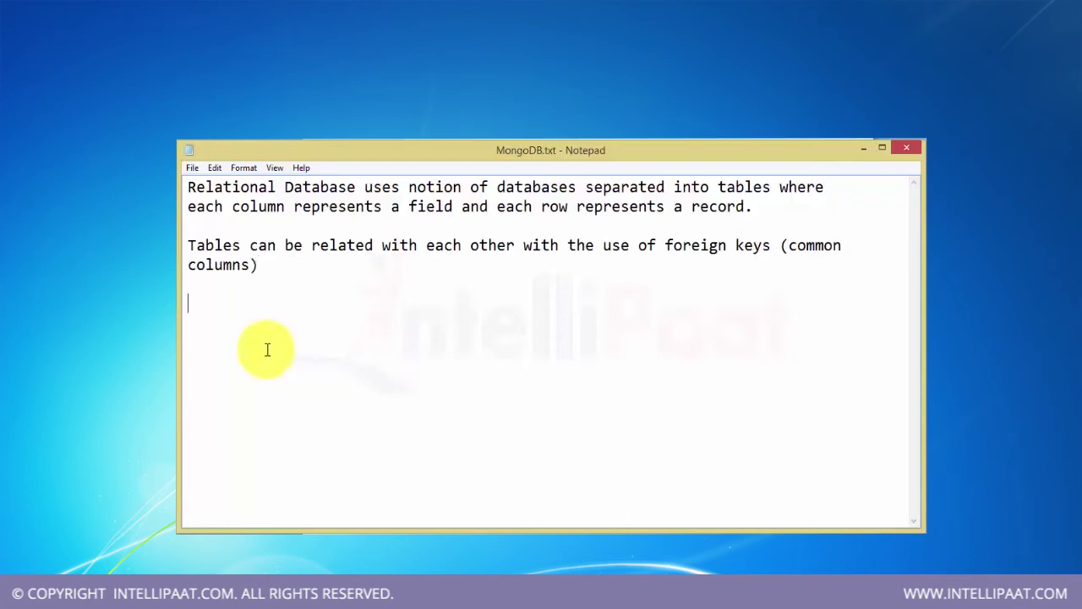